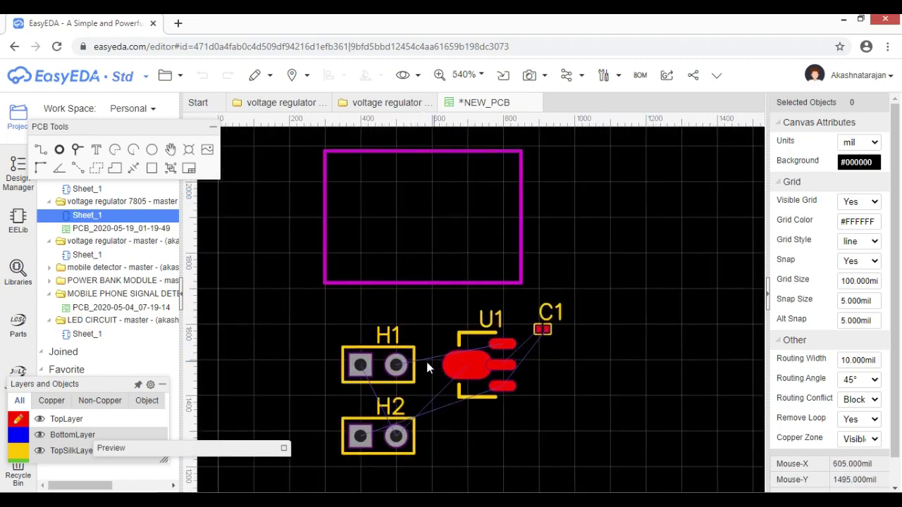
Step: Arrange the components inside the board outline: U1 at the left, H2 upper right, H1 lower right and C1 between them
{"action": "left_click_drag", "start_coordinate": [386, 364], "coordinate": [479, 259]}
{"action": "left_click_drag", "start_coordinate": [457, 378], "coordinate": [339, 222]}
{"action": "left_click_drag", "start_coordinate": [386, 431], "coordinate": [480, 166]}
{"action": "left_click_drag", "start_coordinate": [543, 328], "coordinate": [427, 215]}
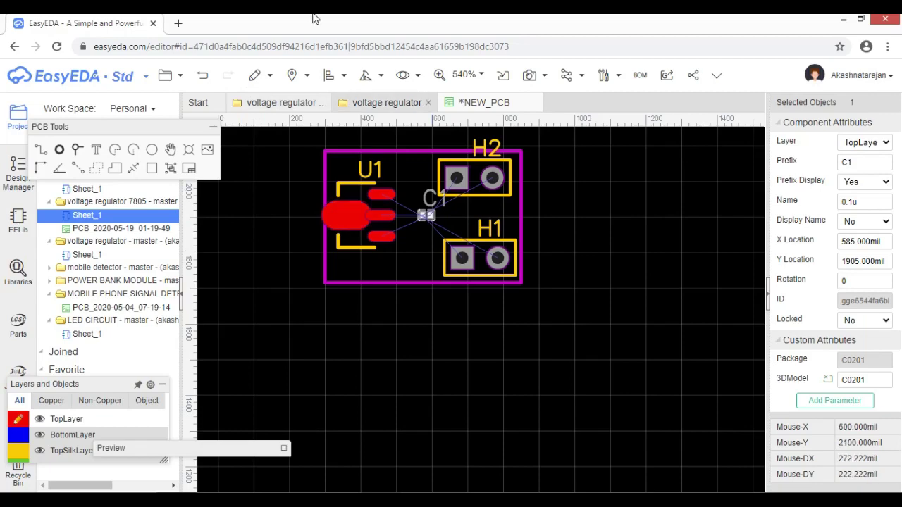
{"action": "left_click", "coordinate": [564, 273]}
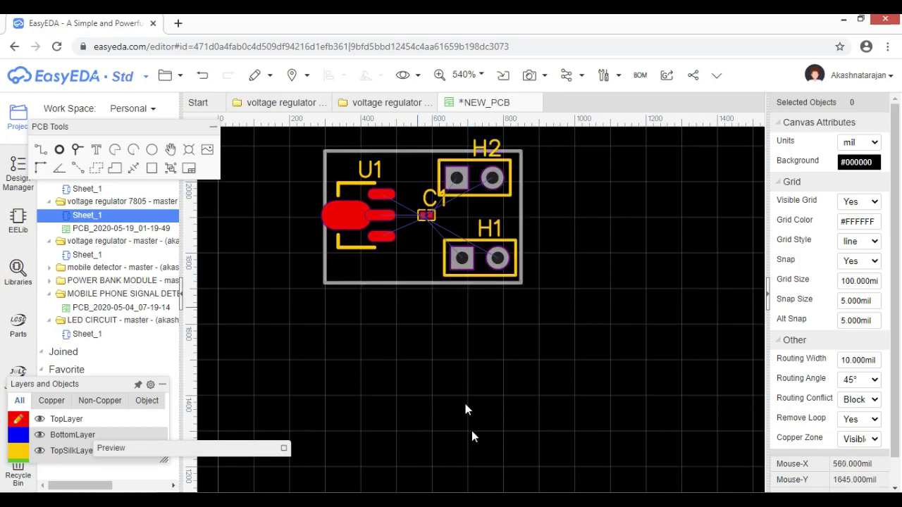
Step: Route a top-layer track from U1's upper small pad to the round pad of H1
{"action": "scroll", "coordinate": [423, 241], "scroll_direction": "up", "scroll_amount": 2}
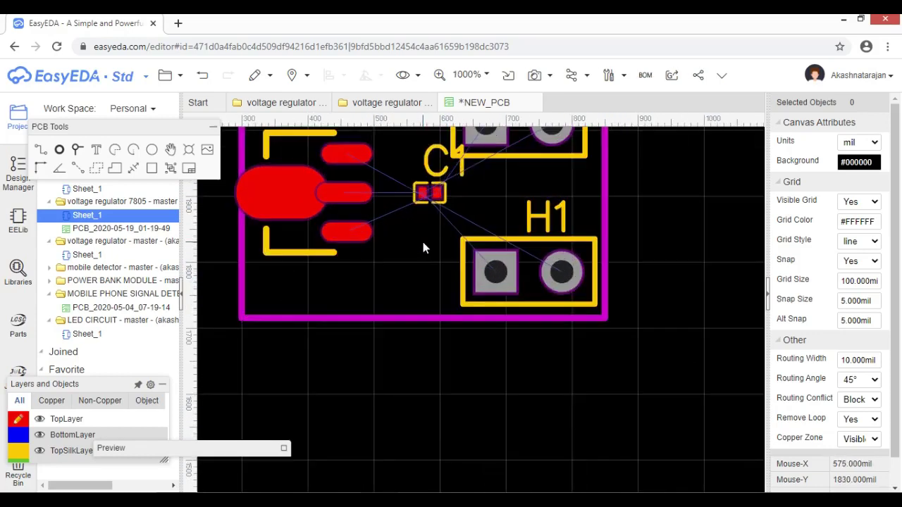
{"action": "scroll", "coordinate": [423, 274], "scroll_direction": "down", "scroll_amount": 1}
{"action": "right_click_drag", "start_coordinate": [432, 265], "coordinate": [470, 325]}
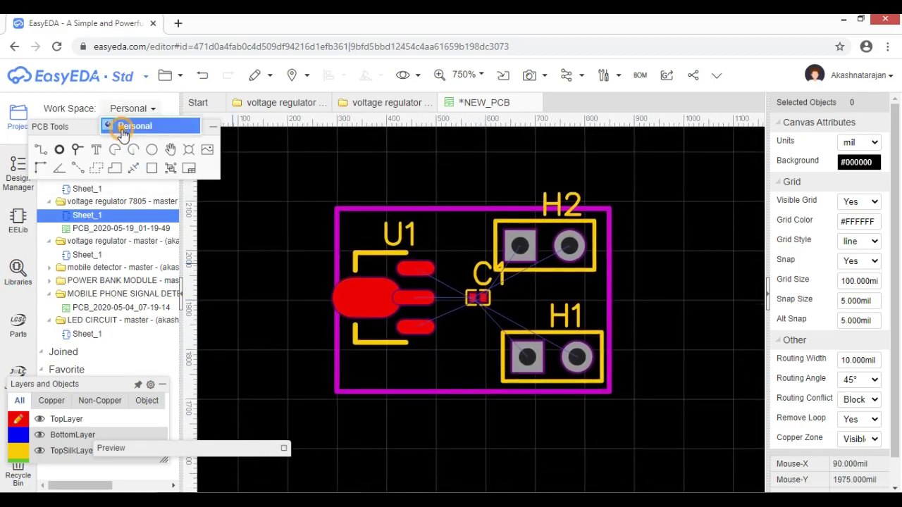
{"action": "left_click_drag", "start_coordinate": [165, 134], "coordinate": [632, 111]}
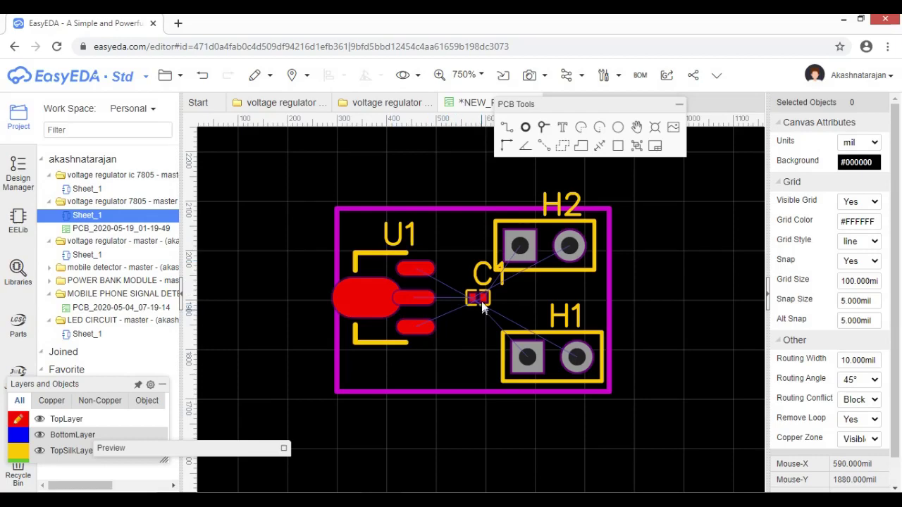
{"action": "left_click", "coordinate": [507, 128]}
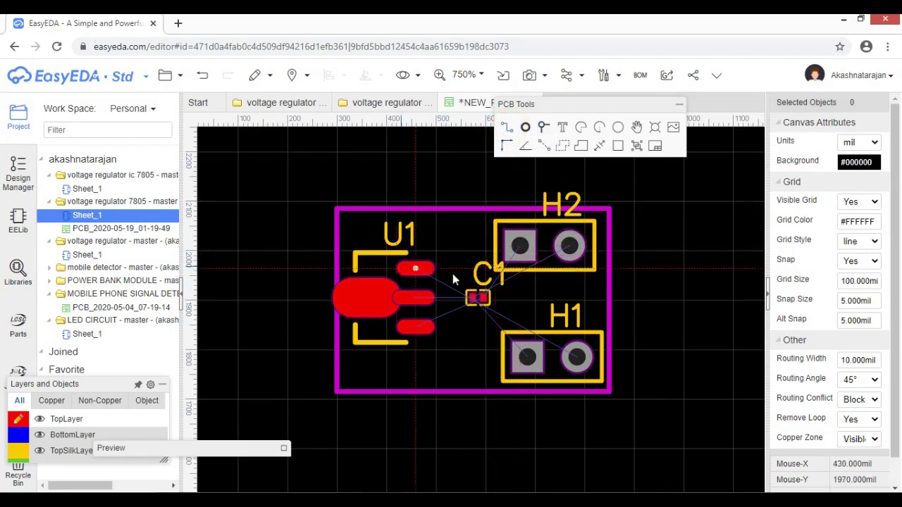
{"action": "left_click", "coordinate": [416, 270]}
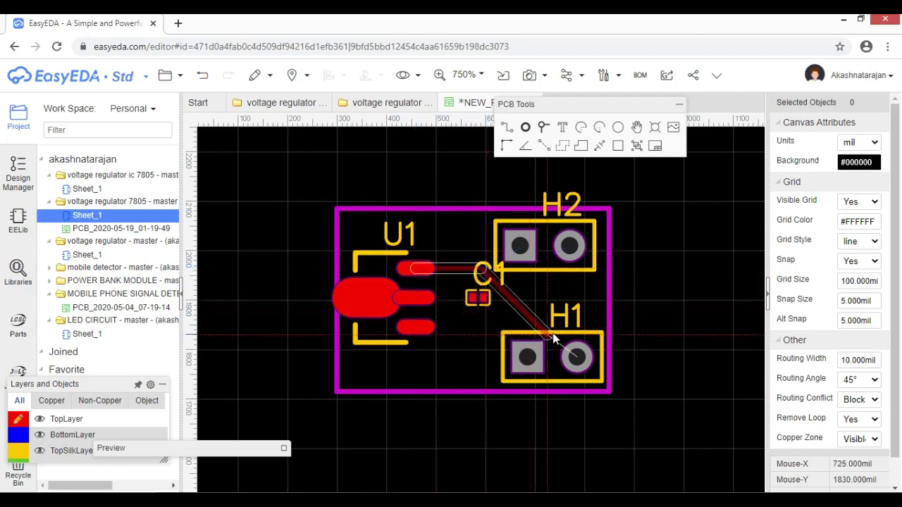
{"action": "left_click", "coordinate": [578, 358]}
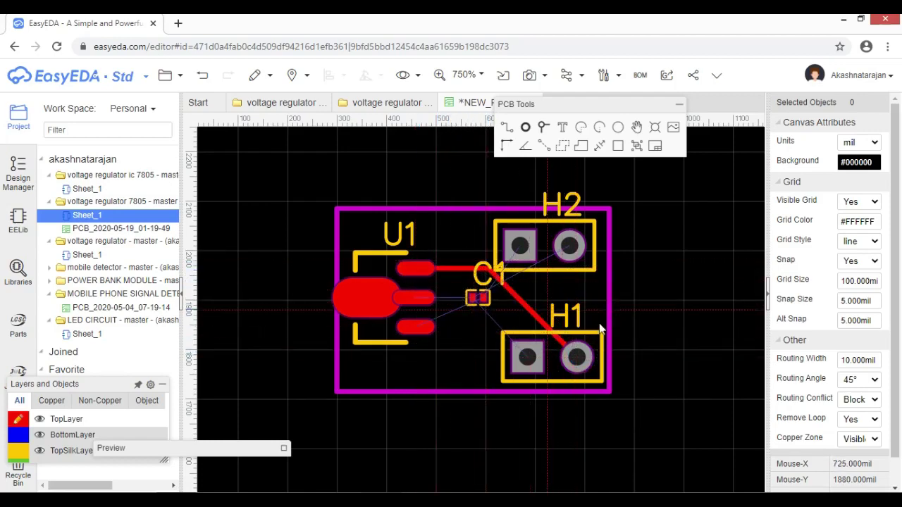
Step: Open the auto router configuration and cancel the routing run in progress
{"action": "left_click", "coordinate": [460, 74]}
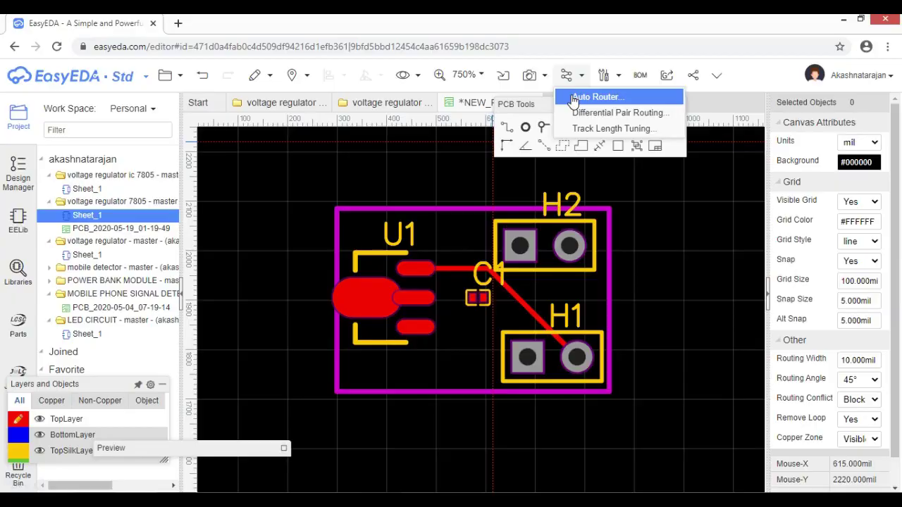
{"action": "left_click", "coordinate": [415, 161]}
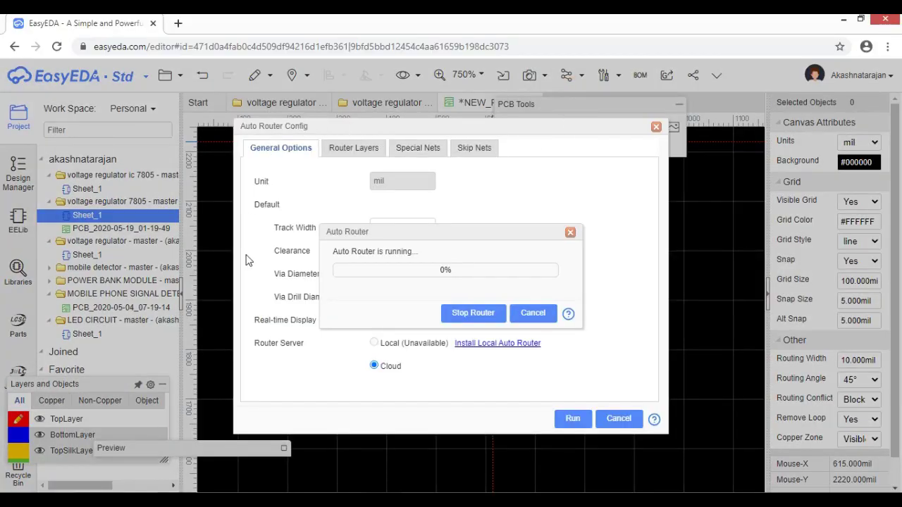
{"action": "left_click", "coordinate": [372, 151]}
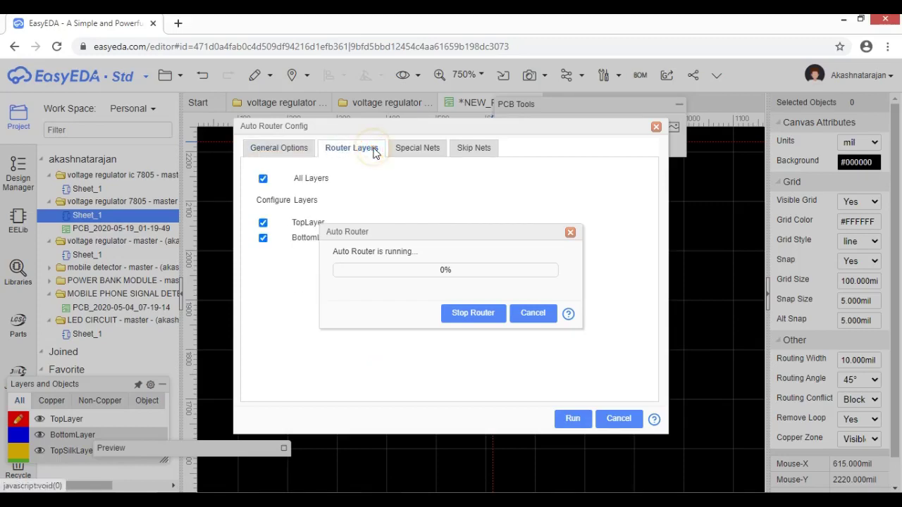
{"action": "left_click", "coordinate": [430, 151]}
{"action": "left_click", "coordinate": [478, 148]}
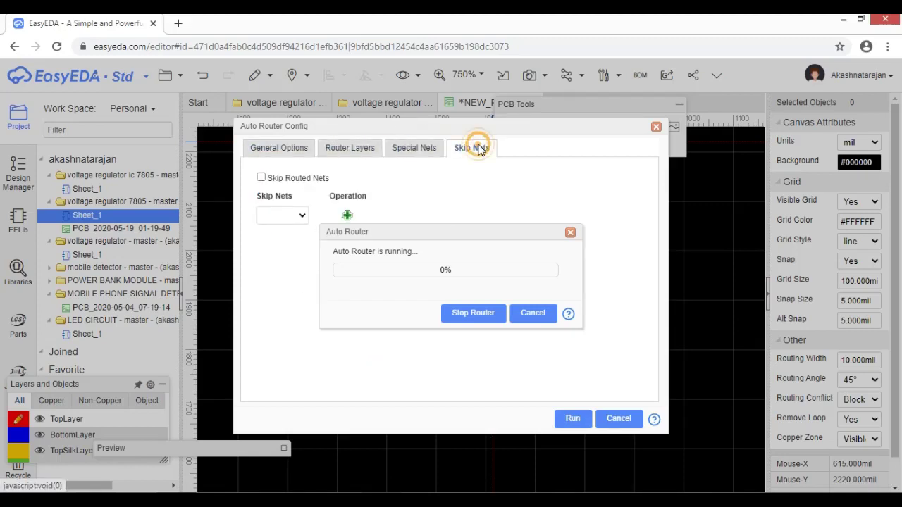
{"action": "left_click", "coordinate": [533, 313]}
Step: Review the auto router's general options, router layers, special nets and skip nets, and run it on the cloud server
{"action": "left_click", "coordinate": [268, 148]}
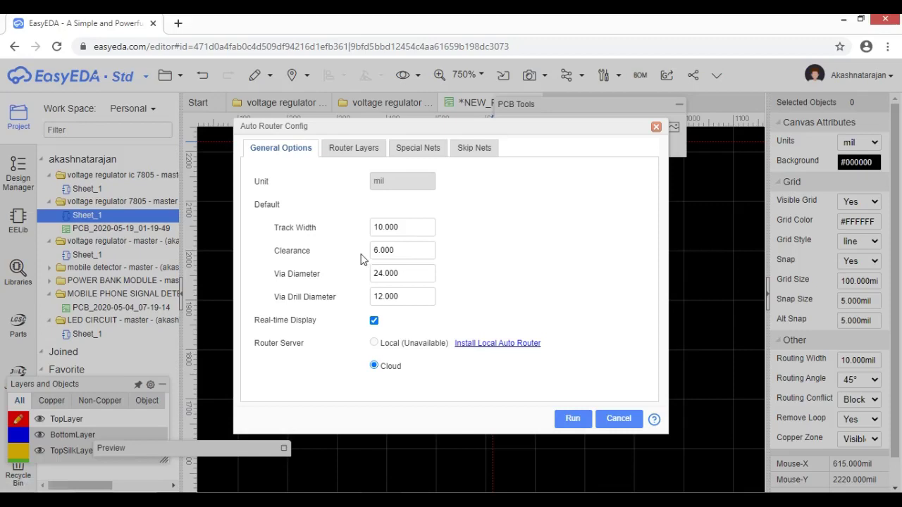
{"action": "left_click", "coordinate": [284, 235]}
{"action": "left_click", "coordinate": [351, 148]}
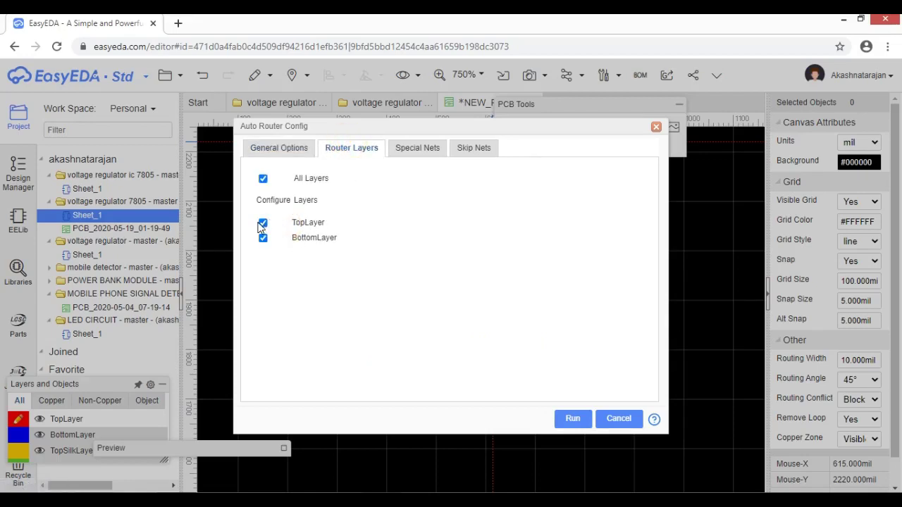
{"action": "left_click", "coordinate": [413, 150]}
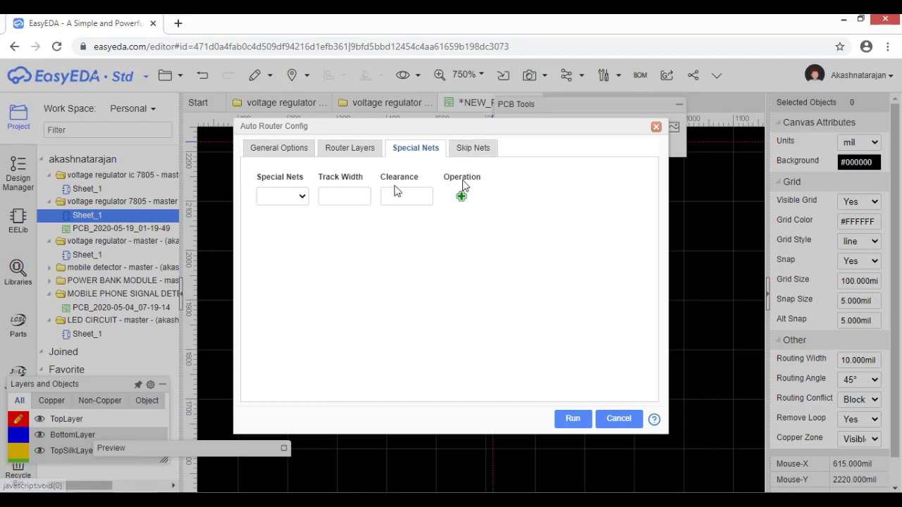
{"action": "left_click", "coordinate": [479, 147]}
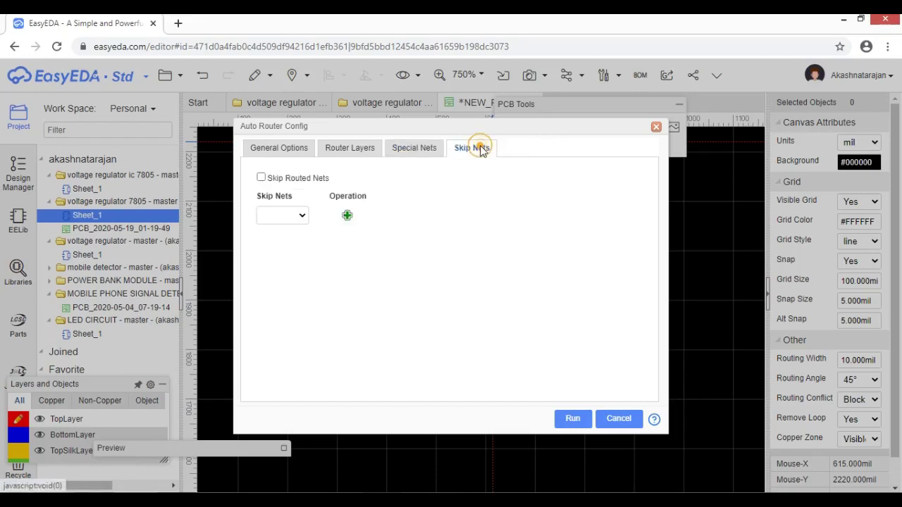
{"action": "left_click", "coordinate": [289, 152]}
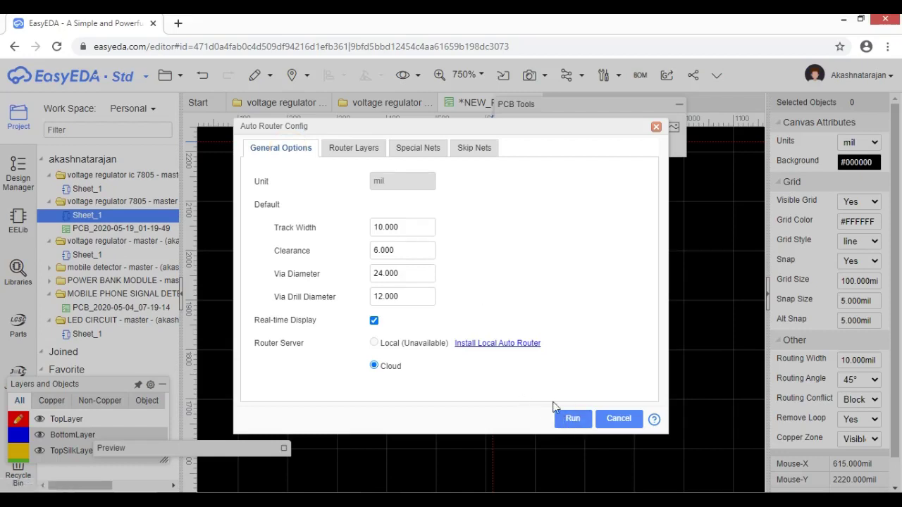
{"action": "left_click", "coordinate": [571, 419]}
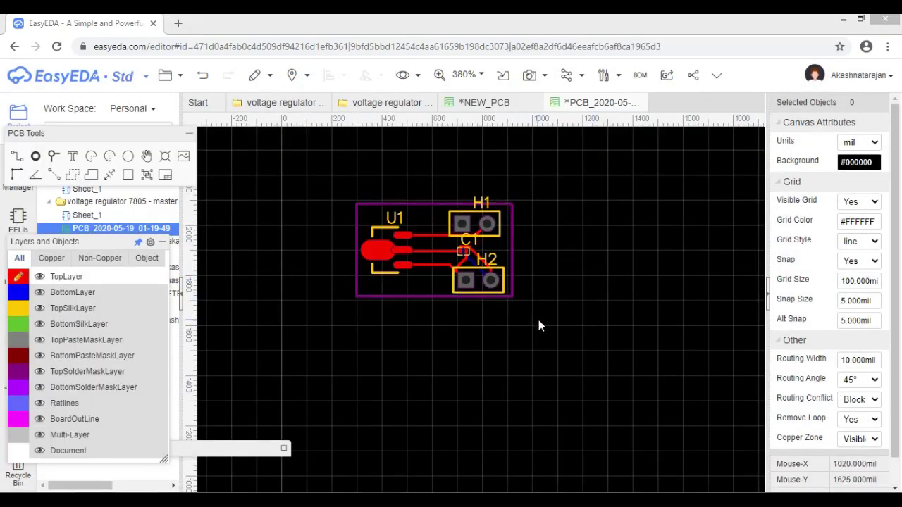
{"action": "scroll", "coordinate": [572, 406], "scroll_direction": "up", "scroll_amount": 2}
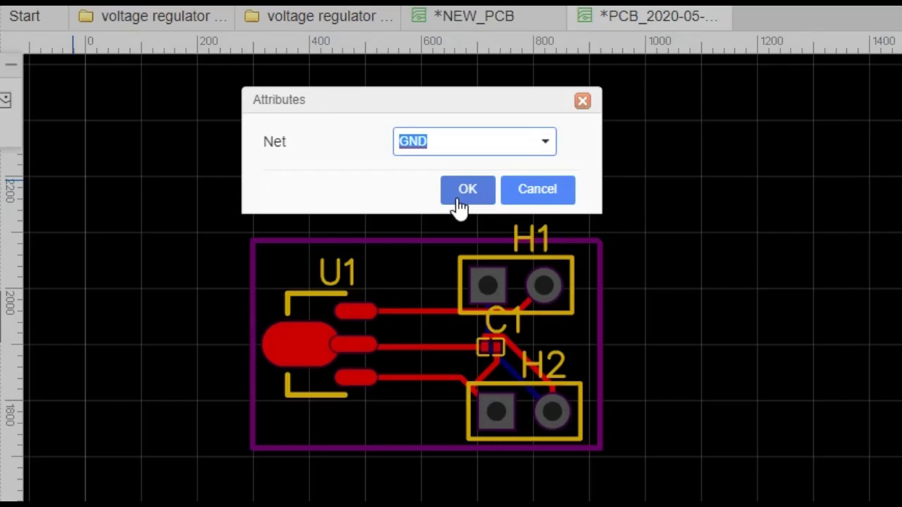
{"action": "left_click", "coordinate": [457, 199]}
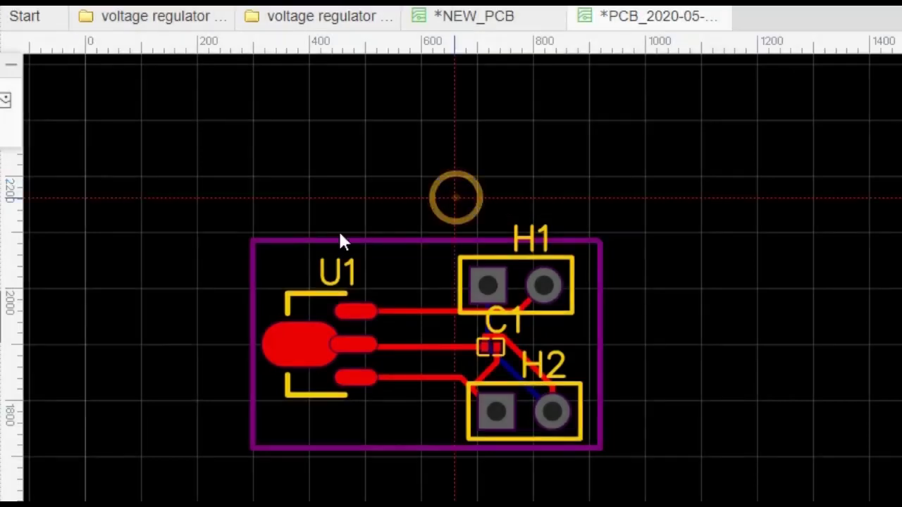
{"action": "left_click", "coordinate": [244, 232]}
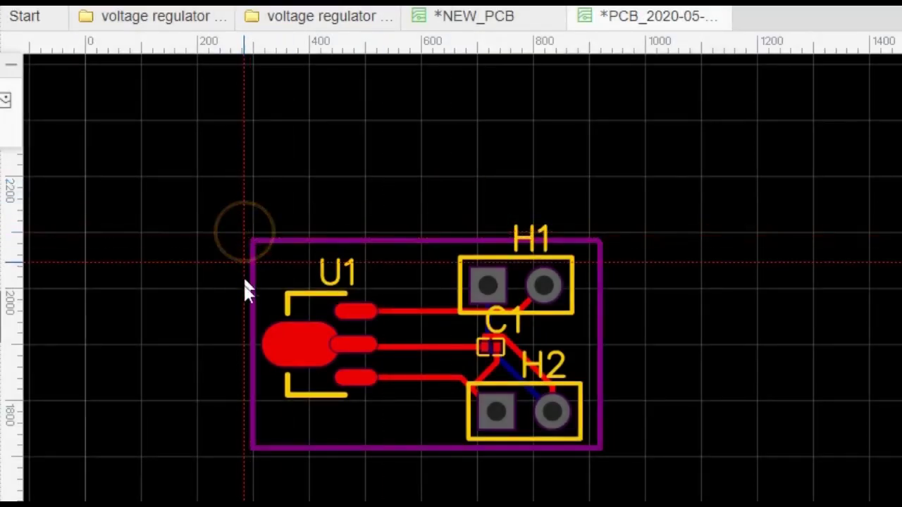
{"action": "left_click", "coordinate": [249, 460]}
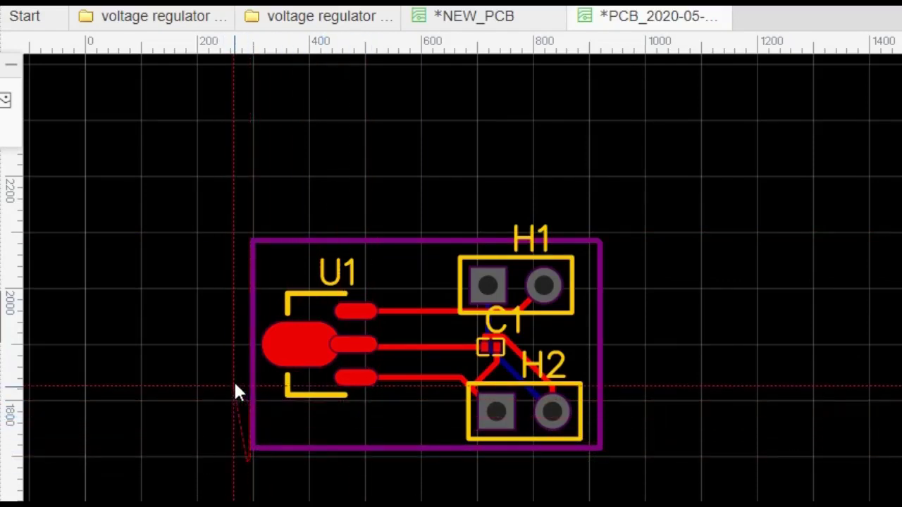
{"action": "right_click", "coordinate": [204, 461]}
{"action": "left_click", "coordinate": [228, 461]}
{"action": "right_click", "coordinate": [203, 463]}
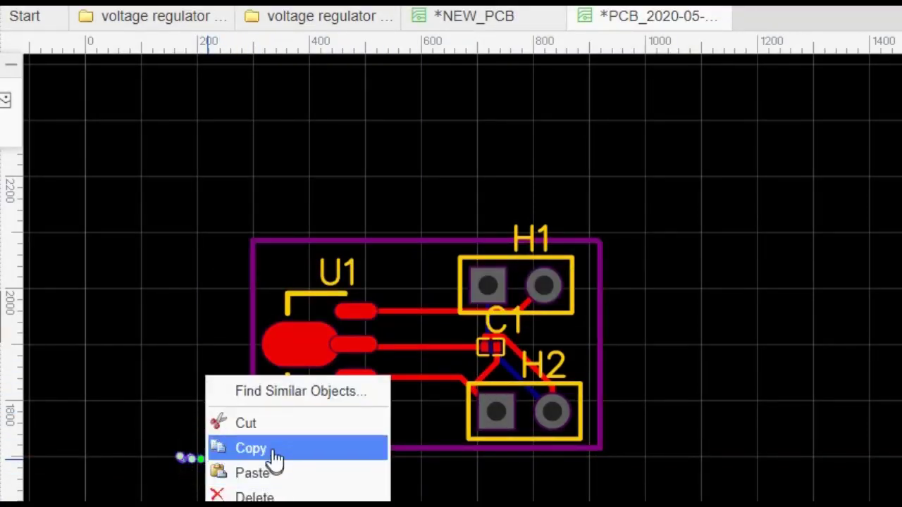
{"action": "left_click", "coordinate": [273, 424]}
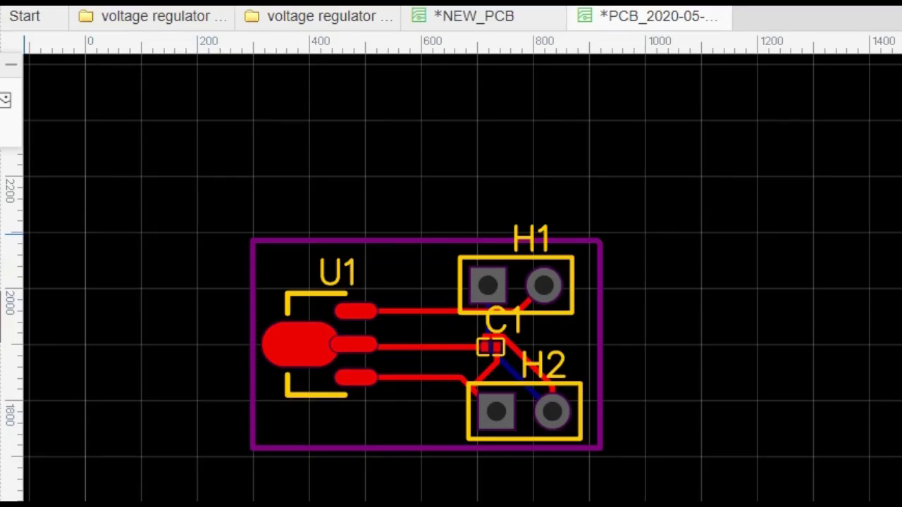
Step: Draw a top-layer copper area on the GND net, tracing its boundary just outside the whole board outline
{"action": "left_click", "coordinate": [466, 192]}
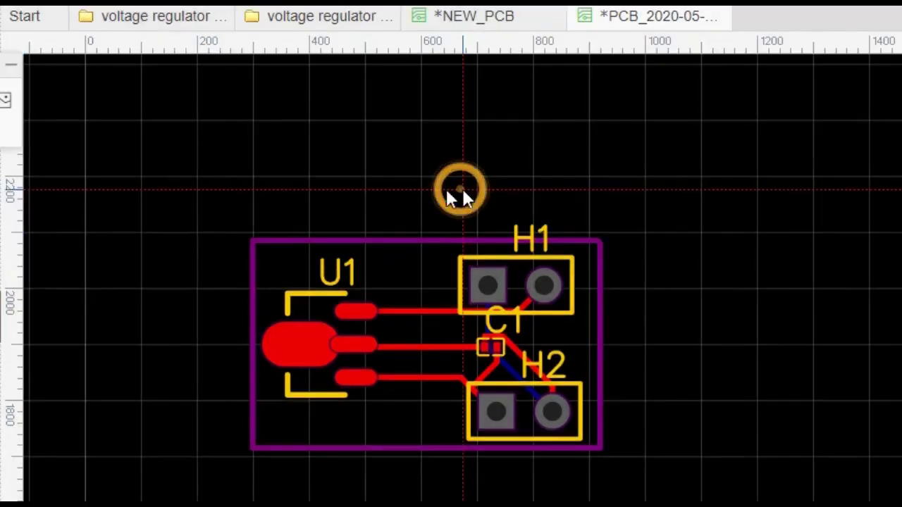
{"action": "left_click", "coordinate": [239, 229]}
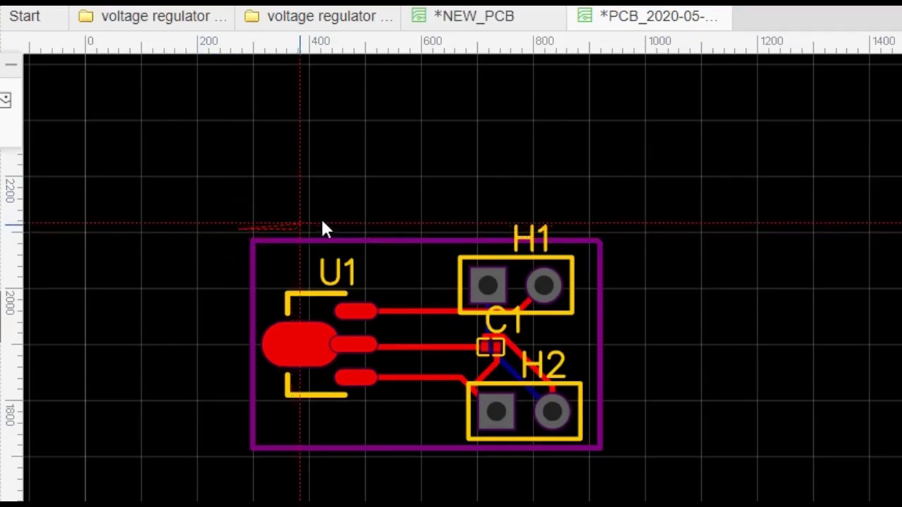
{"action": "left_click", "coordinate": [613, 229]}
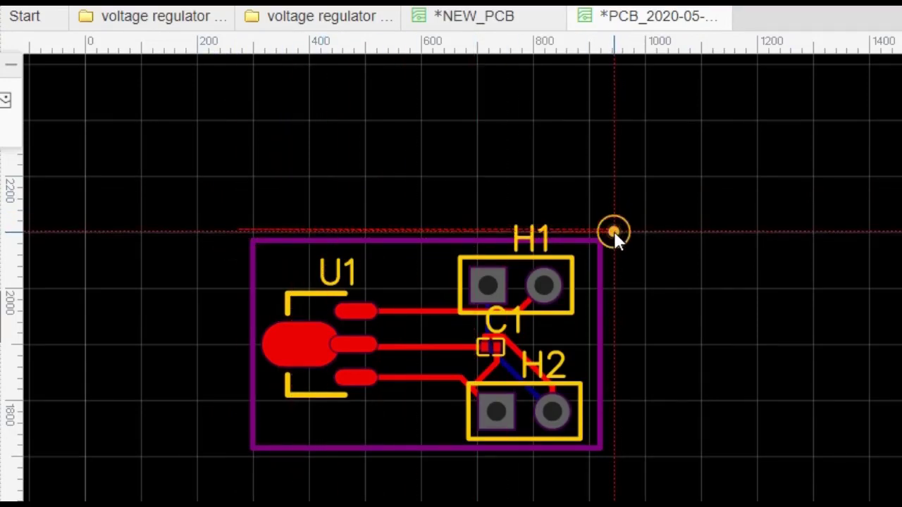
{"action": "left_click", "coordinate": [596, 465]}
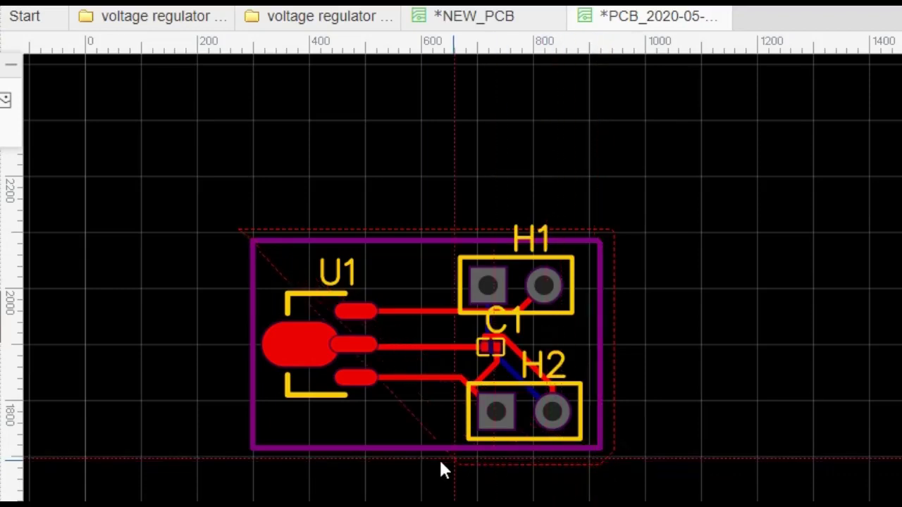
{"action": "left_click", "coordinate": [246, 464]}
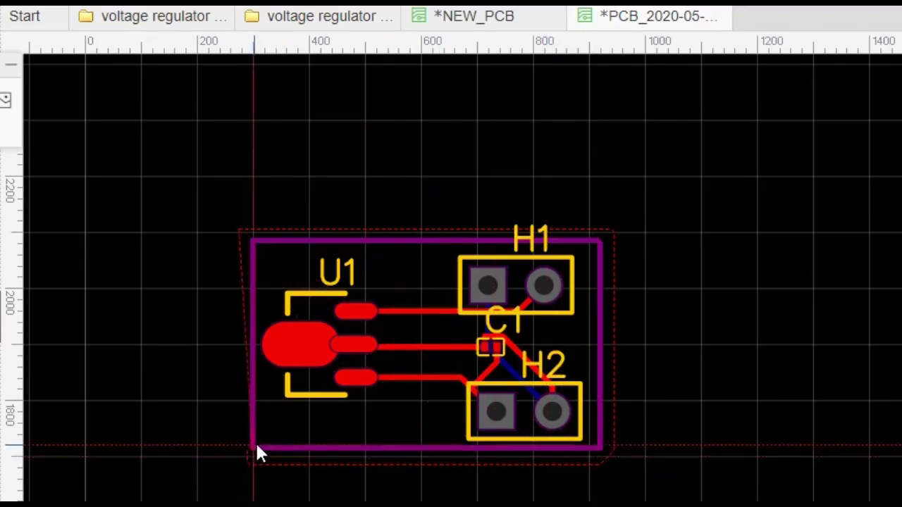
{"action": "left_click", "coordinate": [248, 456]}
{"action": "left_click", "coordinate": [249, 456]}
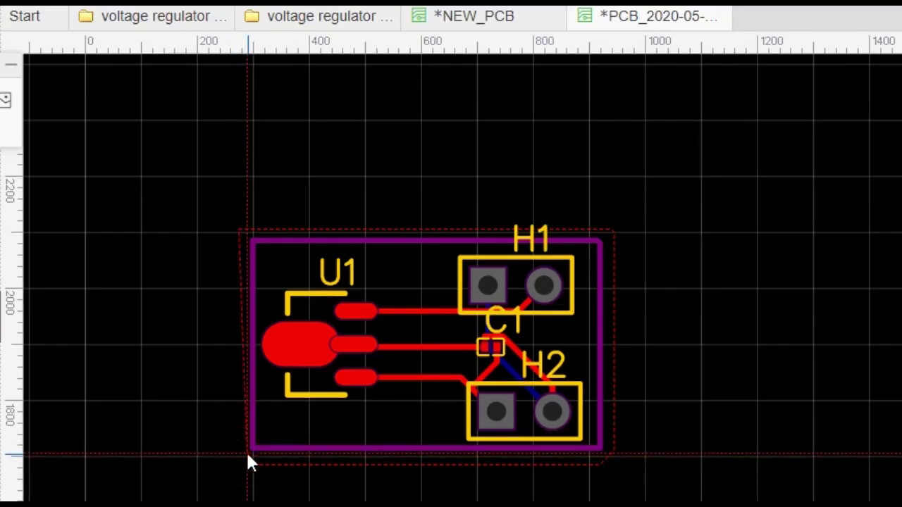
{"action": "right_click", "coordinate": [247, 453]}
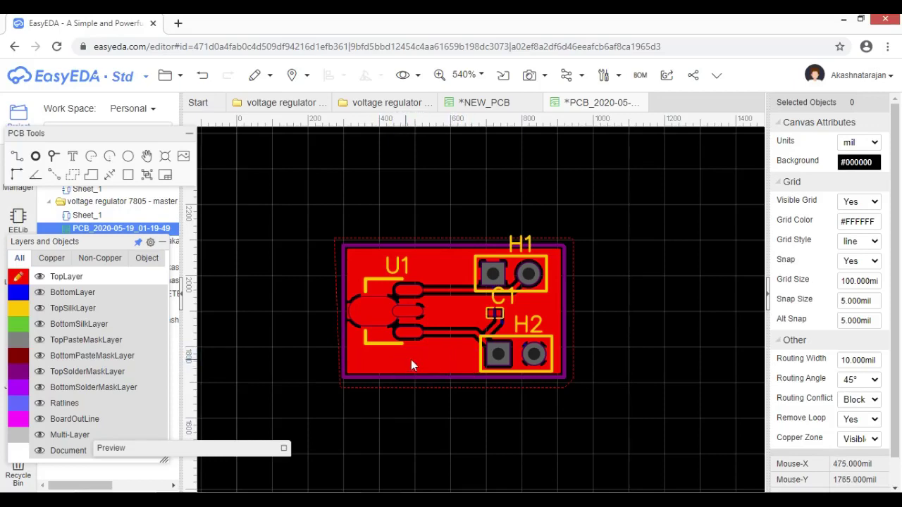
Step: Place a text label on the top layer beside the board's lower left edge and change its text to AK
{"action": "left_click", "coordinate": [73, 157]}
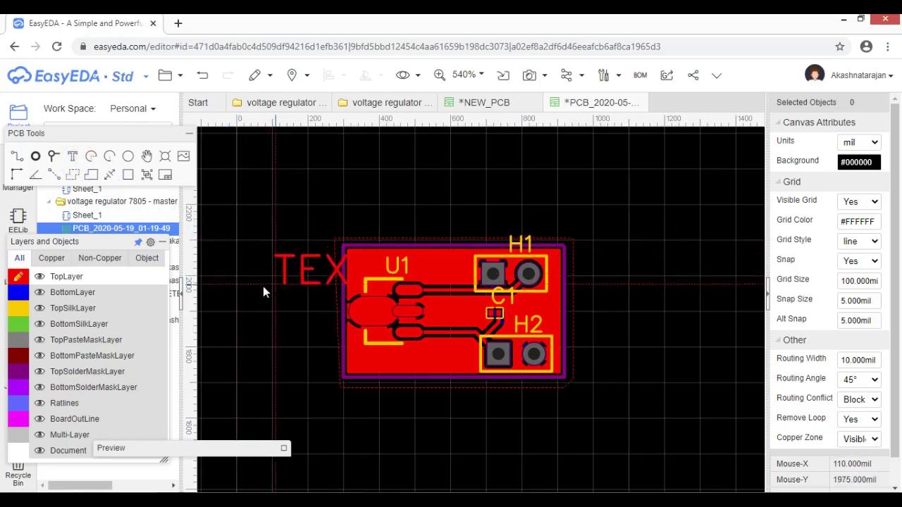
{"action": "left_click", "coordinate": [262, 198]}
{"action": "key", "text": "Escape"}
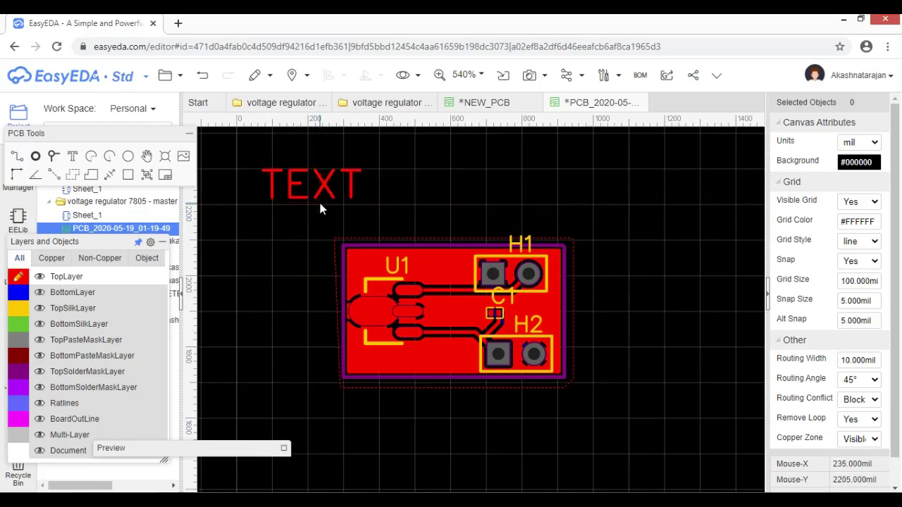
{"action": "left_click_drag", "start_coordinate": [325, 192], "coordinate": [273, 344]}
{"action": "double_click", "coordinate": [274, 344]}
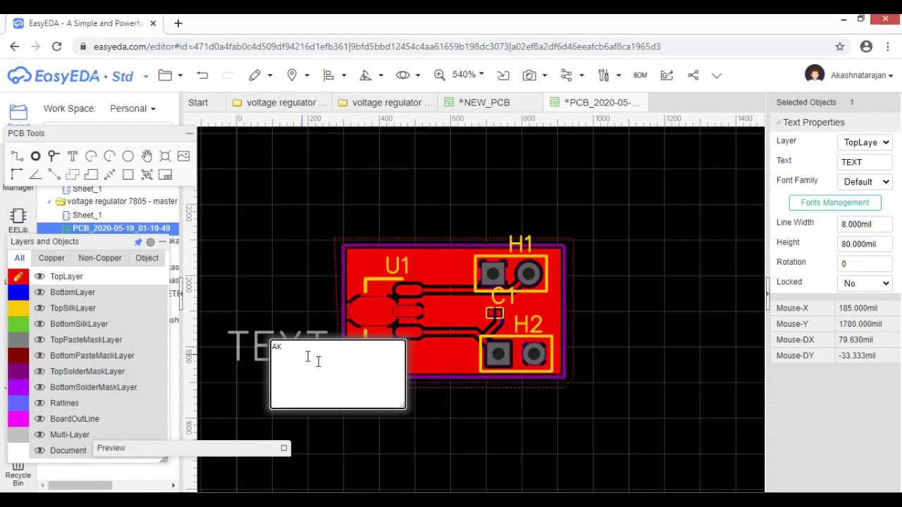
{"action": "key", "text": "Return"}
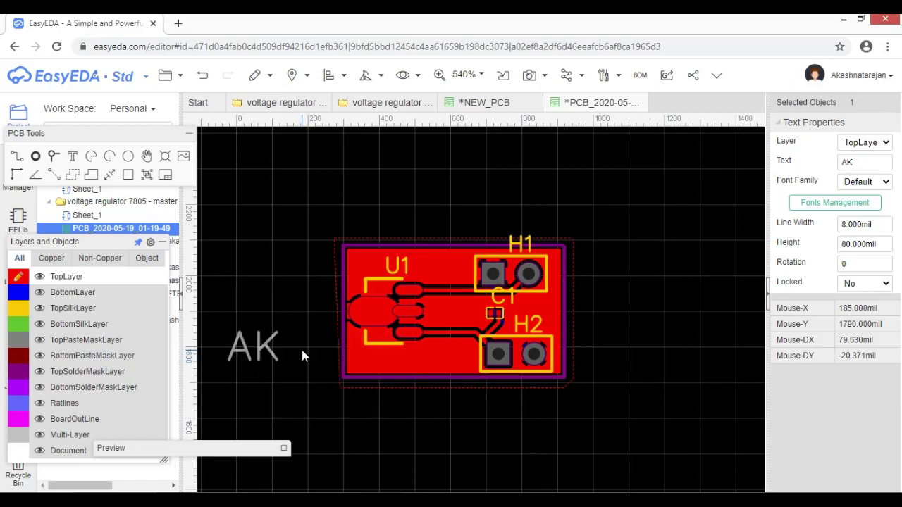
Step: Move the AK text label onto the board's copper area, just below U1
{"action": "left_click_drag", "start_coordinate": [255, 351], "coordinate": [424, 359]}
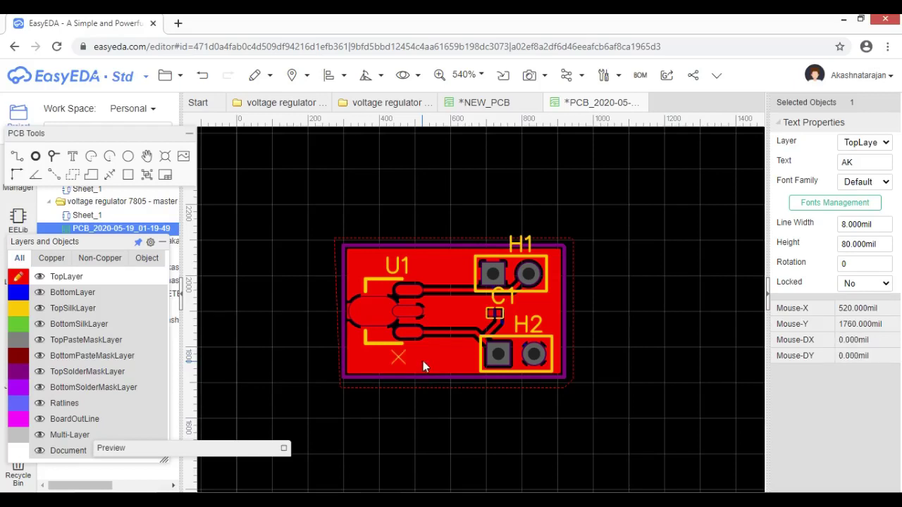
{"action": "key", "text": "v"}
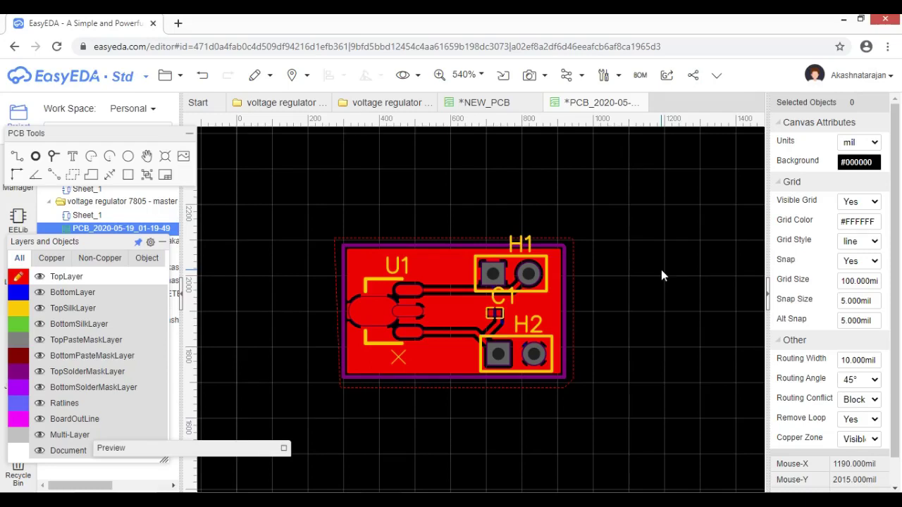
Step: Open the photo view of the PCB and examine the rendered top side for the text label
{"action": "left_click", "coordinate": [532, 76]}
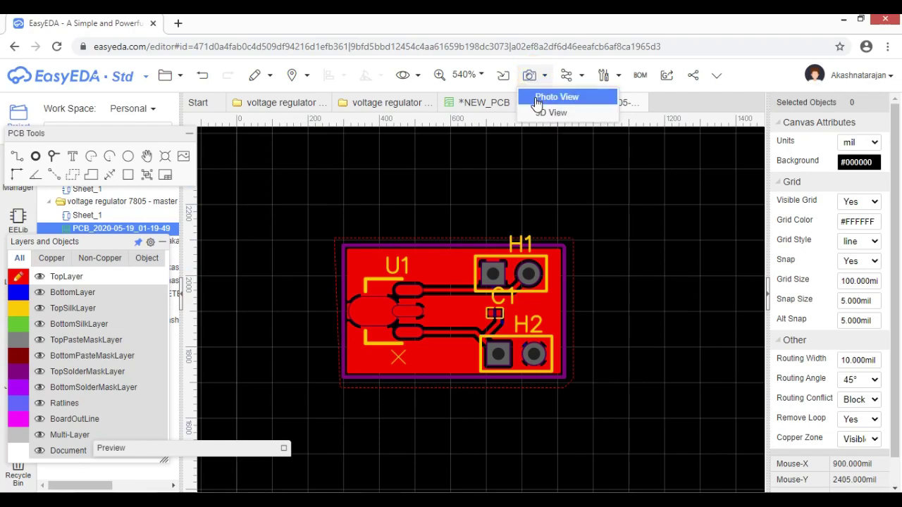
{"action": "left_click", "coordinate": [542, 99]}
{"action": "scroll", "coordinate": [487, 342], "scroll_direction": "up", "scroll_amount": 4}
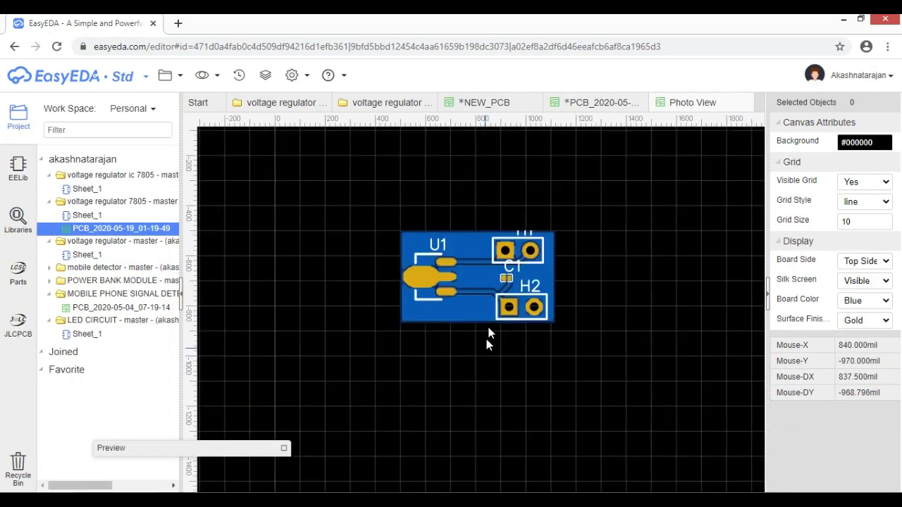
{"action": "scroll", "coordinate": [493, 296], "scroll_direction": "down", "scroll_amount": 1}
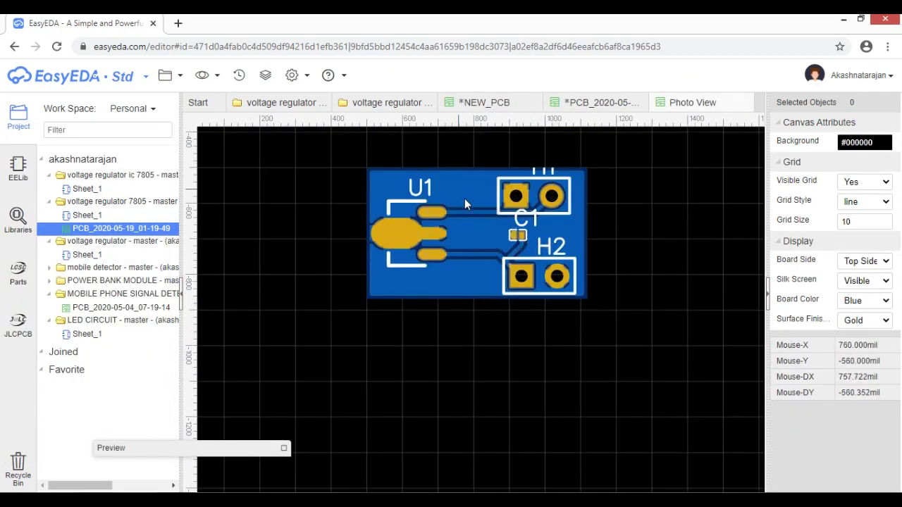
{"action": "left_click_drag", "start_coordinate": [475, 205], "coordinate": [494, 206]}
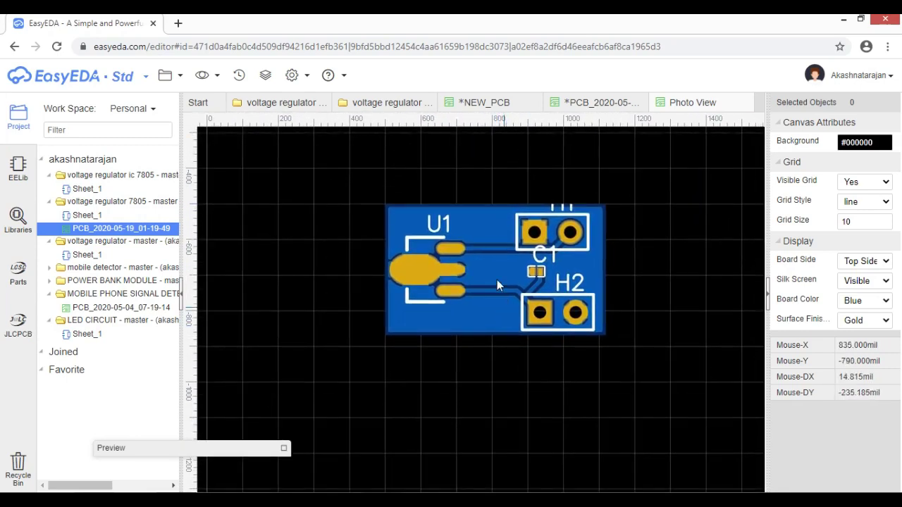
Step: Open the 3D view from the PCB layout and inspect the board and its components from several angles
{"action": "left_click", "coordinate": [600, 100]}
{"action": "mouse_move", "coordinate": [530, 75]}
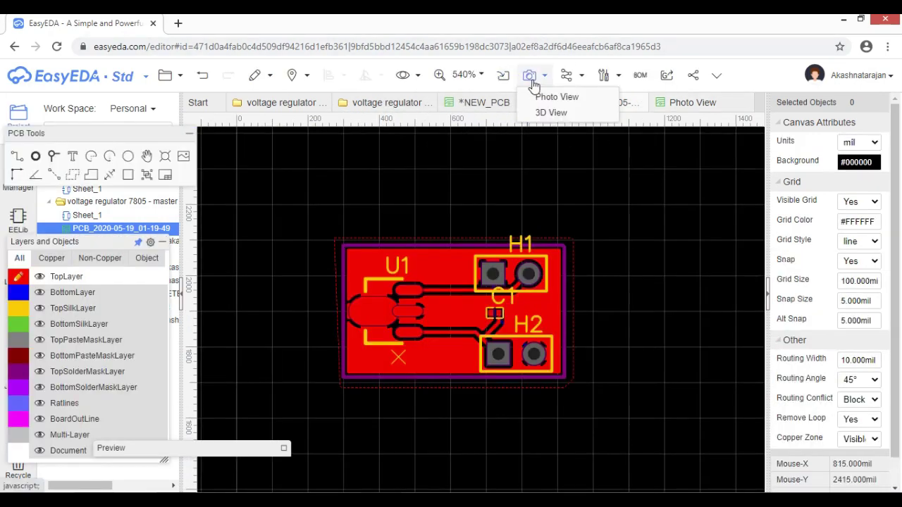
{"action": "left_click", "coordinate": [550, 112]}
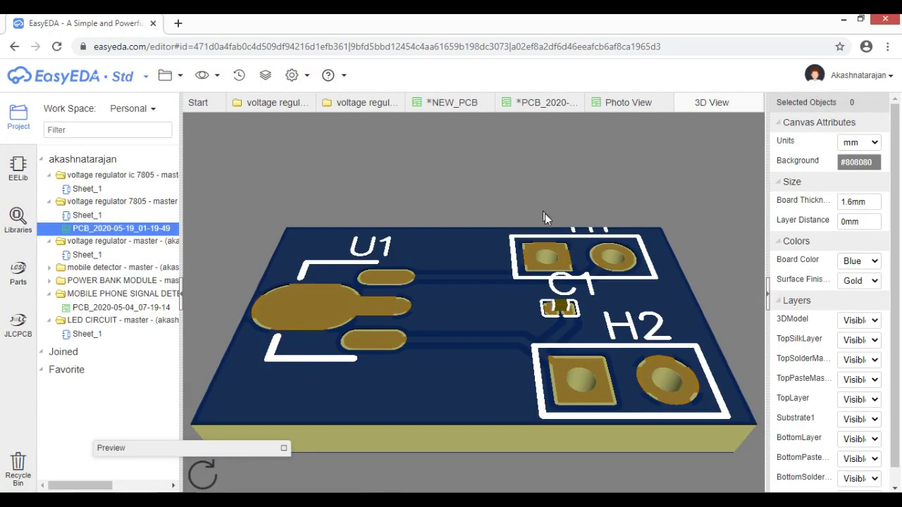
{"action": "left_click_drag", "start_coordinate": [454, 241], "coordinate": [488, 312]}
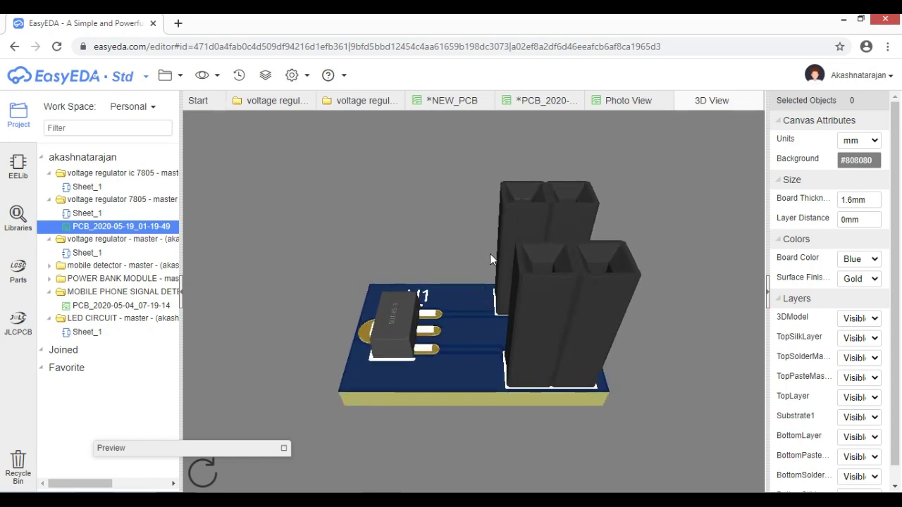
{"action": "left_click_drag", "start_coordinate": [490, 251], "coordinate": [312, 384]}
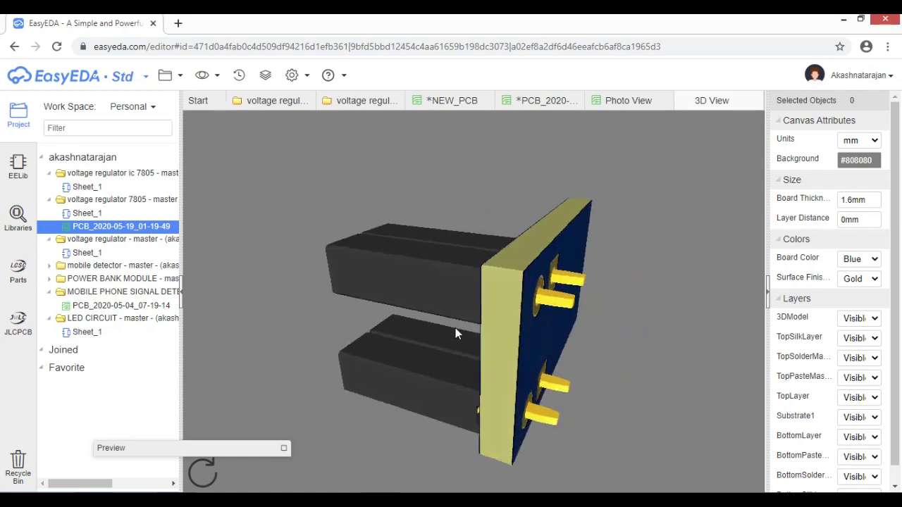
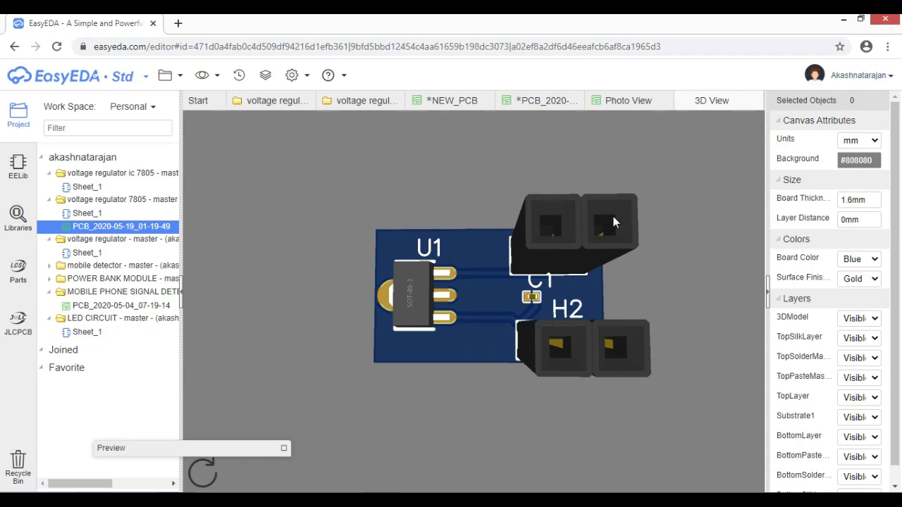
Step: Return to the PCB_2020-05-19 layout and undo the text label and the copper area
{"action": "left_click", "coordinate": [465, 101]}
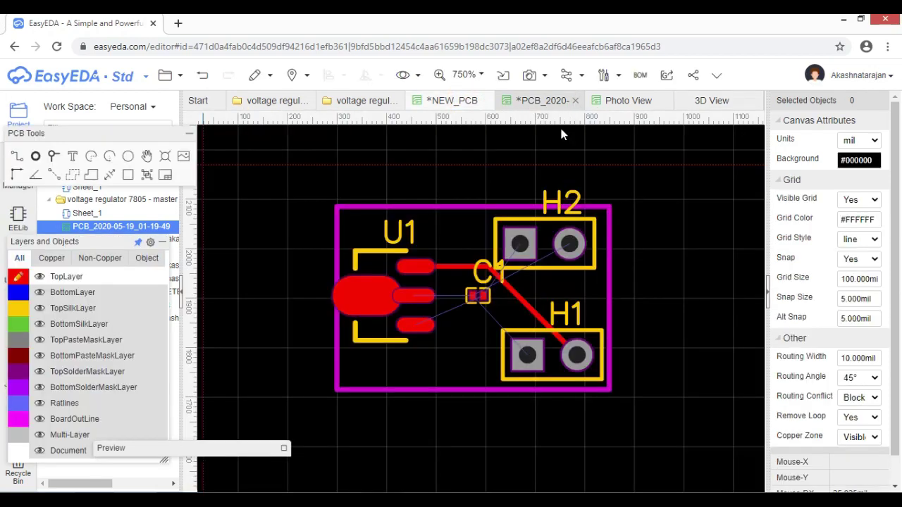
{"action": "left_click", "coordinate": [524, 101]}
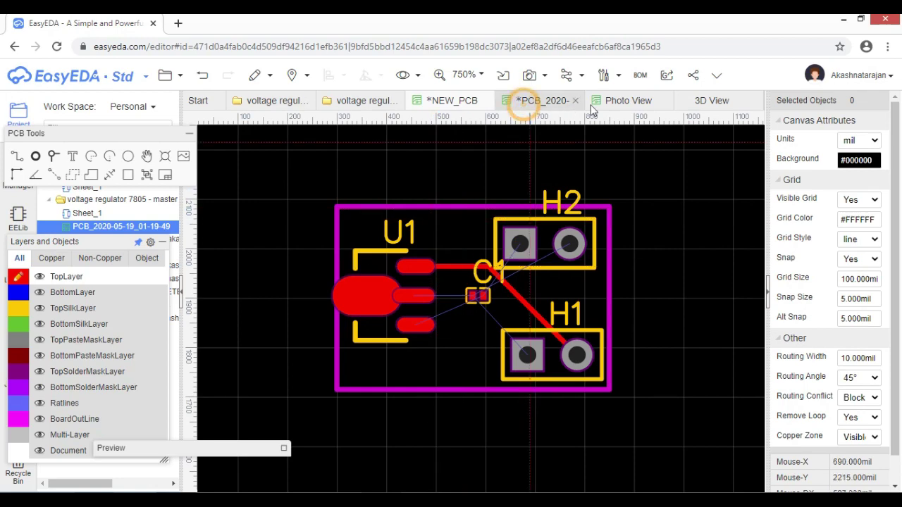
{"action": "left_click", "coordinate": [461, 75]}
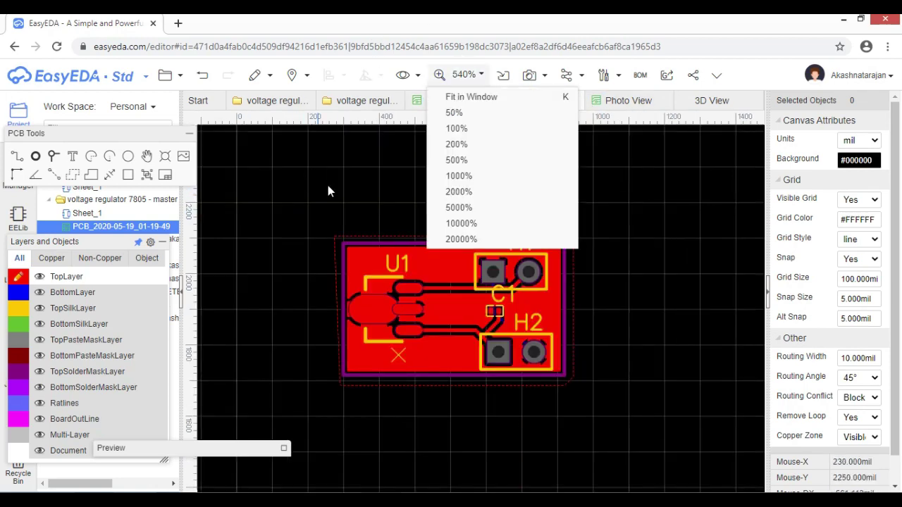
{"action": "left_click", "coordinate": [204, 76]}
{"action": "left_click", "coordinate": [204, 75]}
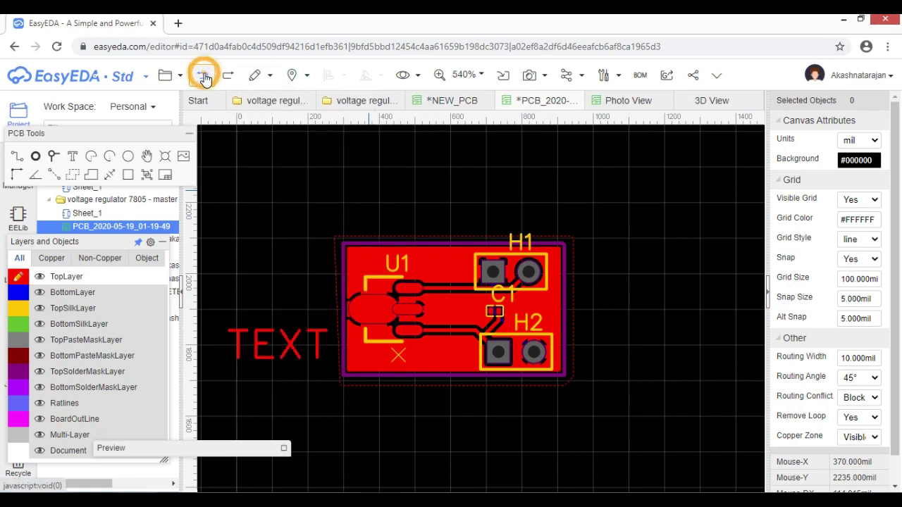
{"action": "left_click", "coordinate": [204, 75]}
{"action": "left_click", "coordinate": [203, 75]}
{"action": "left_click", "coordinate": [204, 75]}
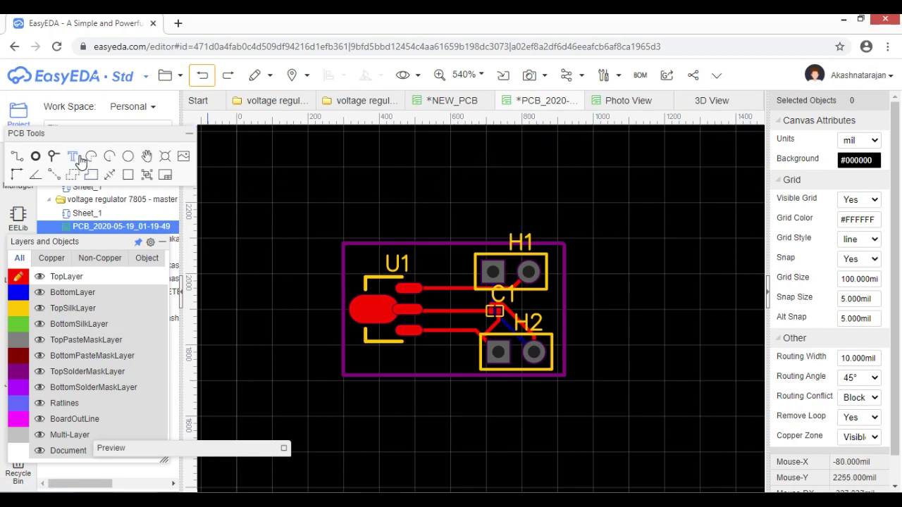
Step: Paste the AK text on the top layer inside the board, between U1 and H2 near the lower edge
{"action": "key", "text": "ctrl+v"}
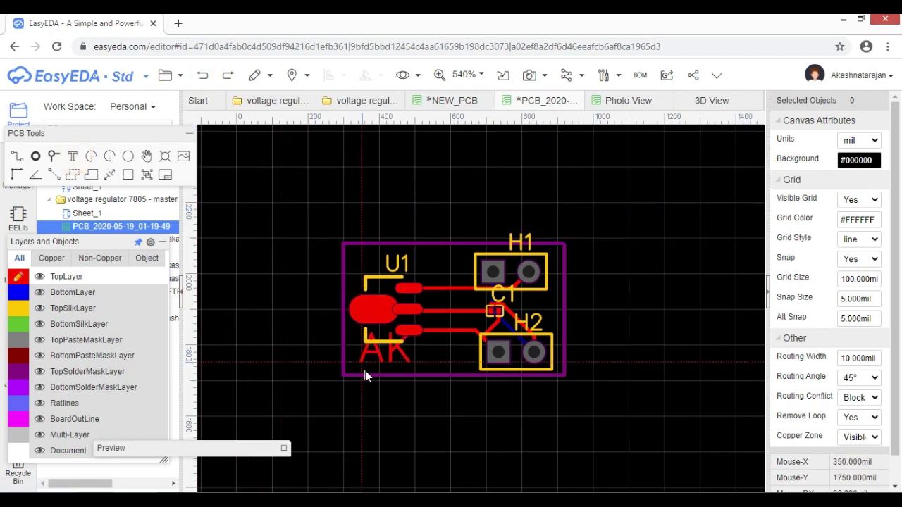
{"action": "left_click", "coordinate": [400, 373]}
{"action": "key", "text": "ctrl+v"}
{"action": "key", "text": "Escape"}
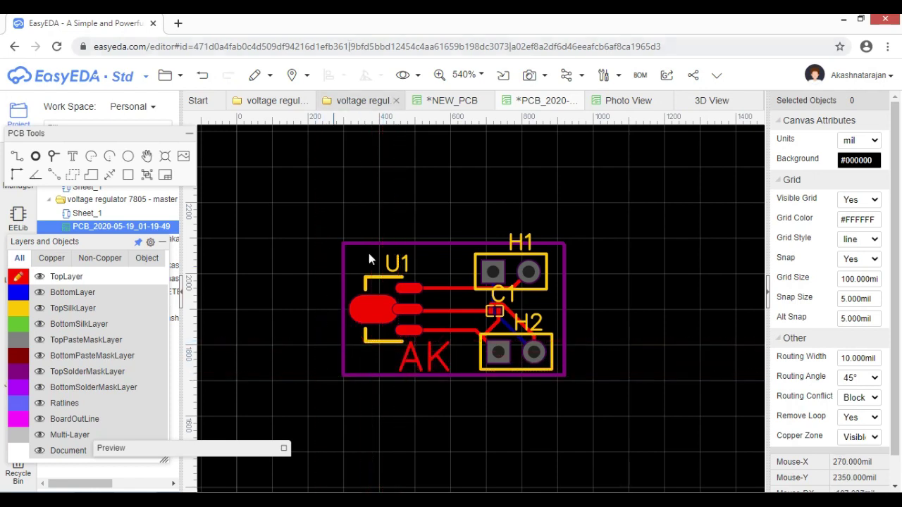
Step: Draw a top-layer copper area by tracing a rectangle just outside the whole board outline
{"action": "left_click", "coordinate": [73, 176]}
{"action": "left_click", "coordinate": [475, 214]}
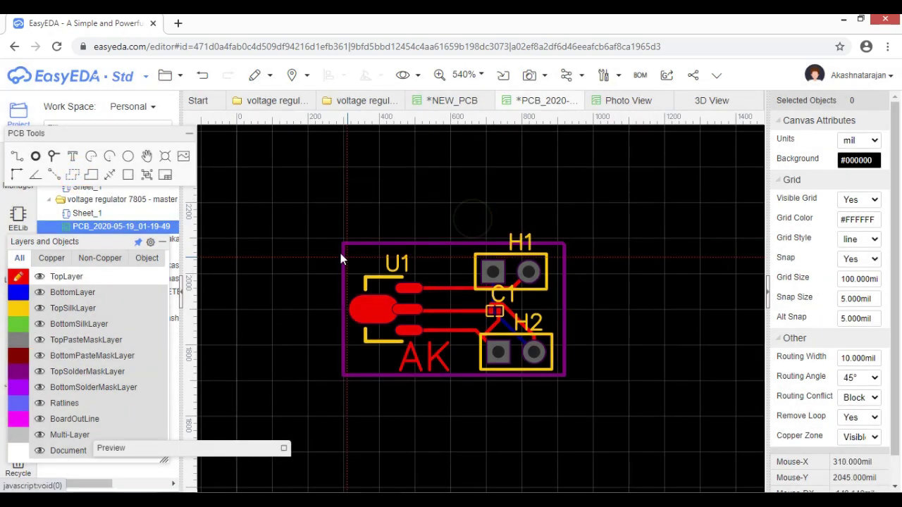
{"action": "left_click", "coordinate": [338, 237]}
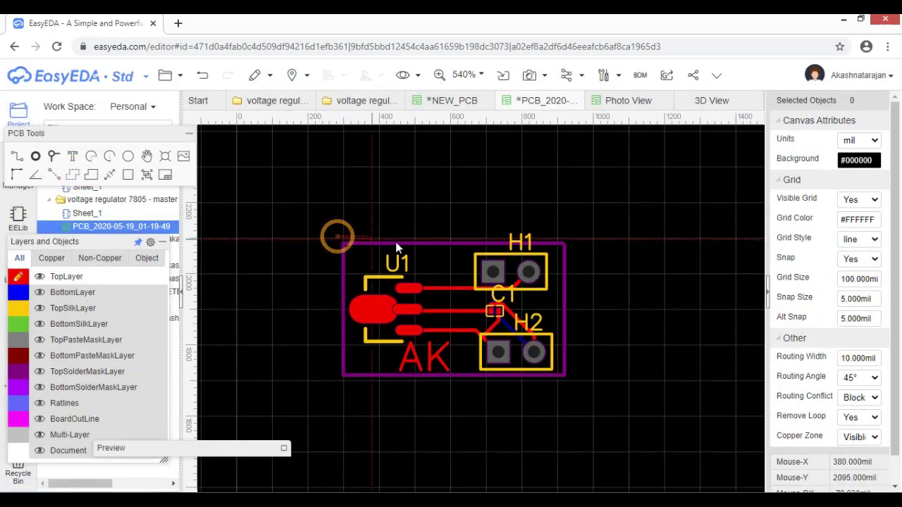
{"action": "left_click", "coordinate": [569, 243]}
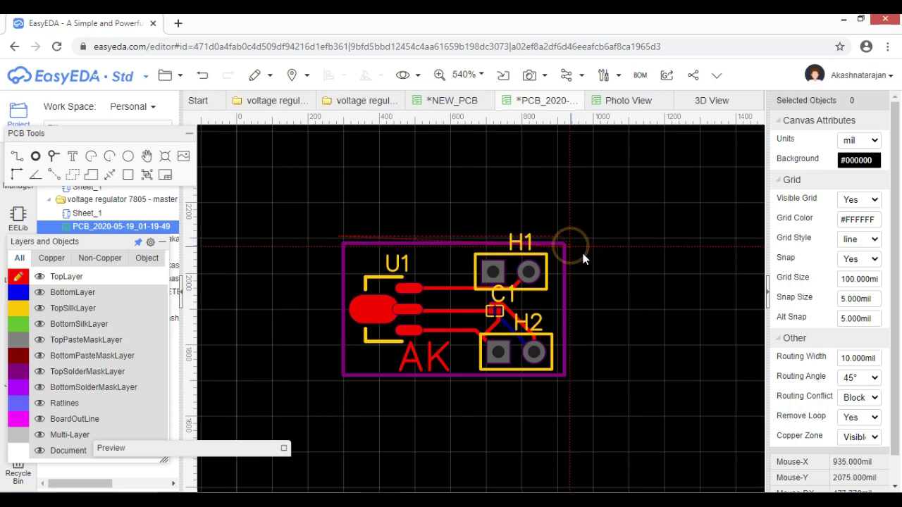
{"action": "left_click", "coordinate": [568, 381]}
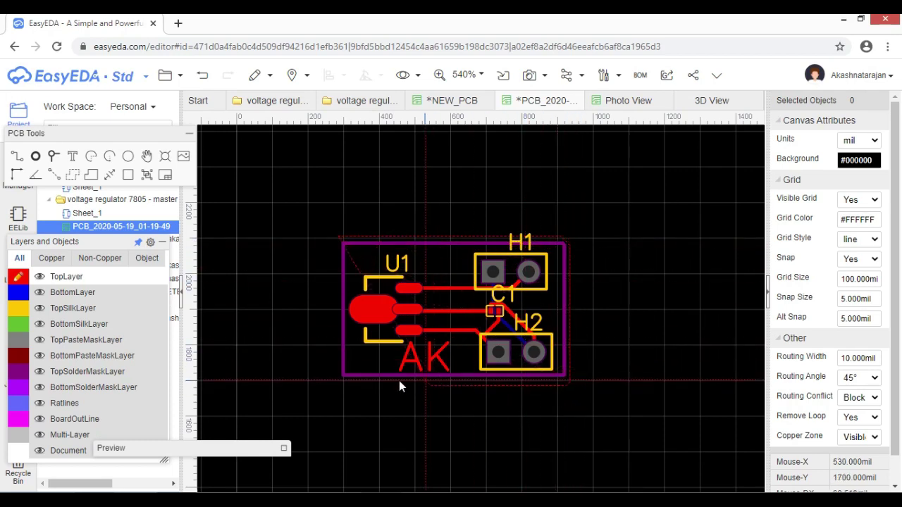
{"action": "left_click", "coordinate": [340, 385]}
{"action": "right_click", "coordinate": [337, 381]}
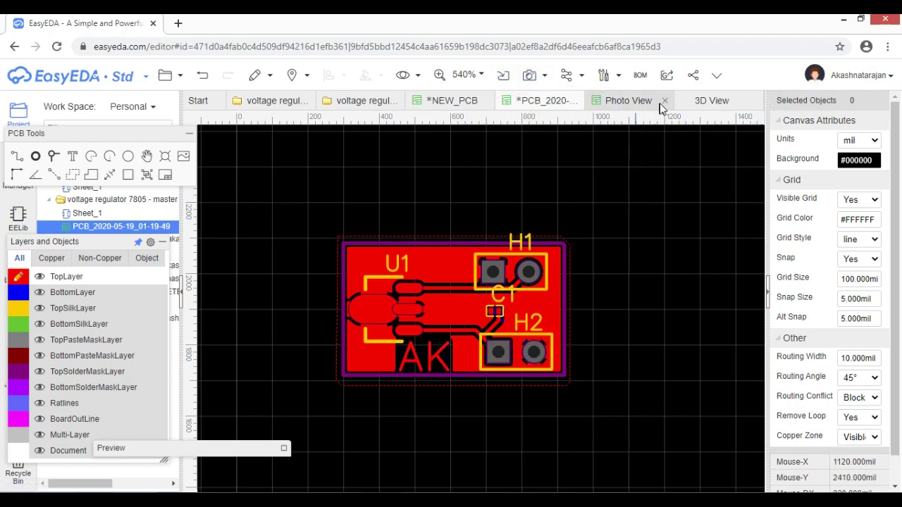
Step: Close the old photo and 3D previews and examine the board with its AK text in a fresh photo view
{"action": "left_click", "coordinate": [666, 101]}
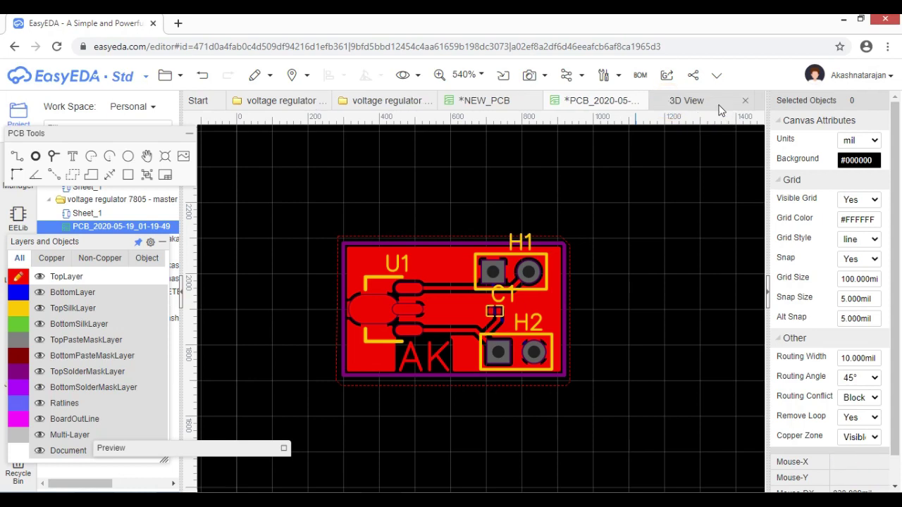
{"action": "left_click", "coordinate": [746, 103]}
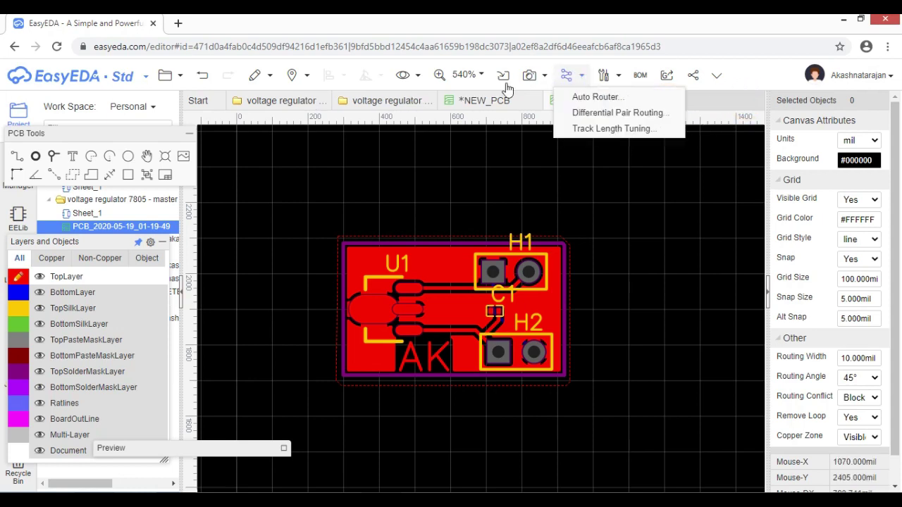
{"action": "mouse_move", "coordinate": [532, 75]}
{"action": "left_click", "coordinate": [555, 96]}
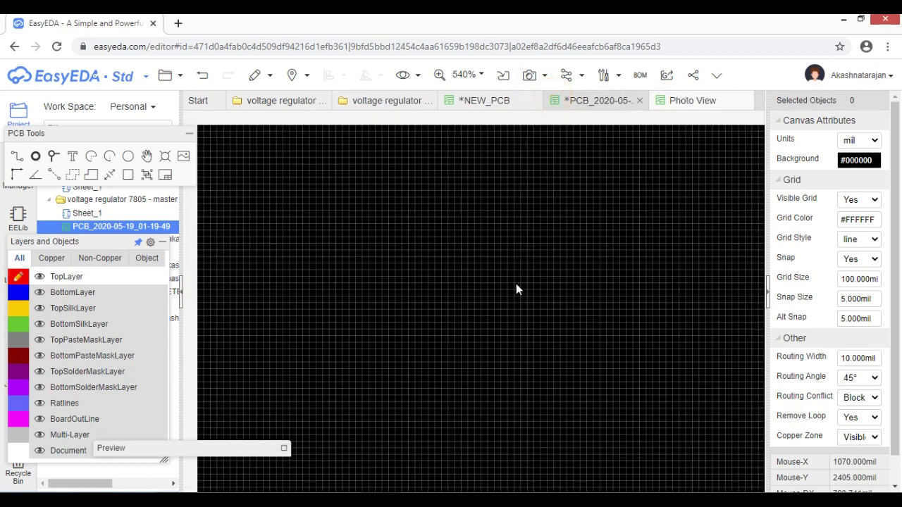
{"action": "scroll", "coordinate": [469, 339], "scroll_direction": "up", "scroll_amount": 4}
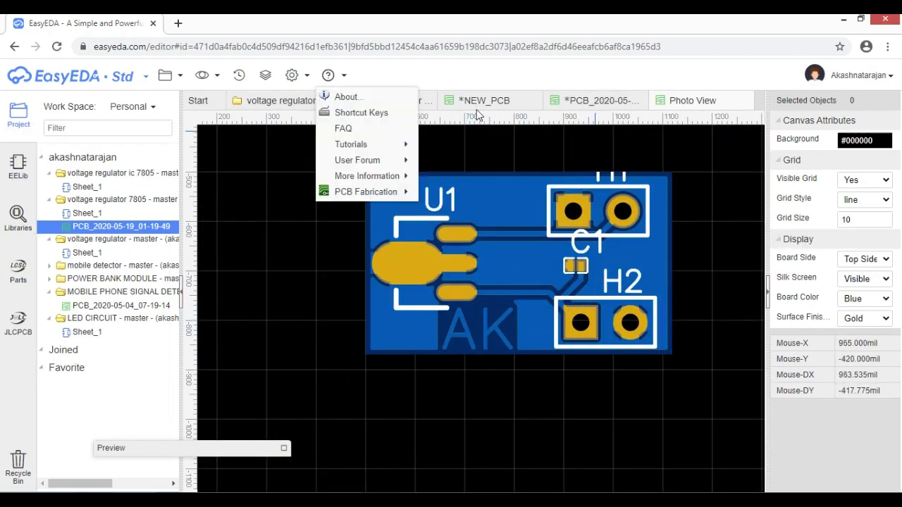
Step: Open a new 3D view from the PCB layout and inspect the AK text and components up close from several angles
{"action": "left_click", "coordinate": [577, 101]}
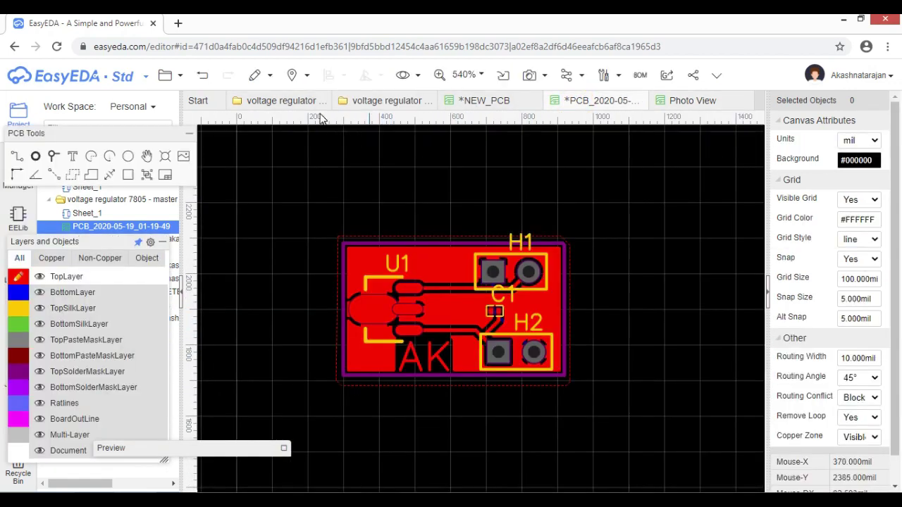
{"action": "left_click", "coordinate": [532, 76]}
{"action": "left_click", "coordinate": [544, 111]}
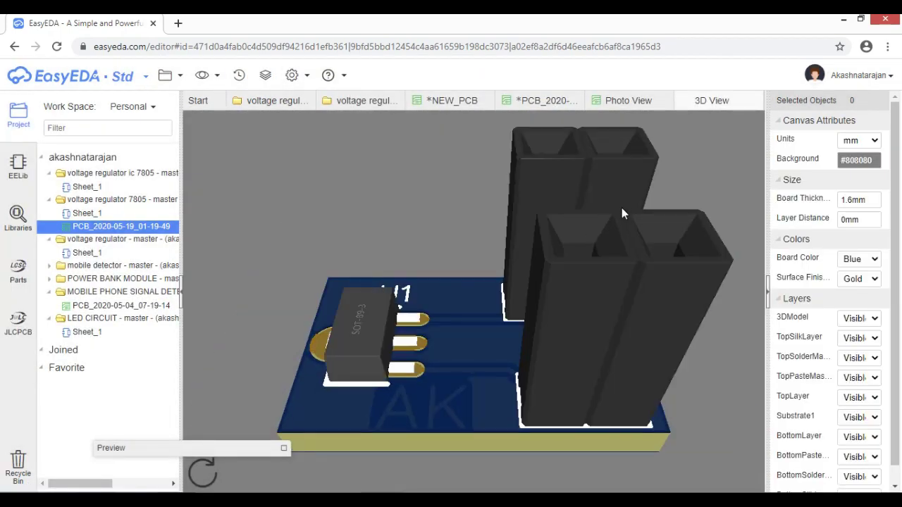
{"action": "left_click_drag", "start_coordinate": [622, 208], "coordinate": [603, 218]}
{"action": "scroll", "coordinate": [557, 300], "scroll_direction": "up", "scroll_amount": 5}
{"action": "left_click_drag", "start_coordinate": [468, 372], "coordinate": [491, 416]}
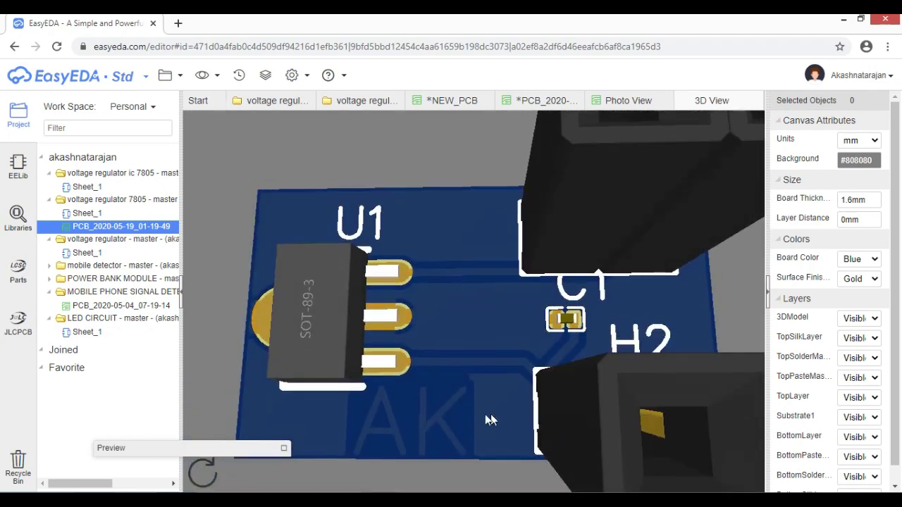
{"action": "left_click_drag", "start_coordinate": [470, 310], "coordinate": [567, 318]}
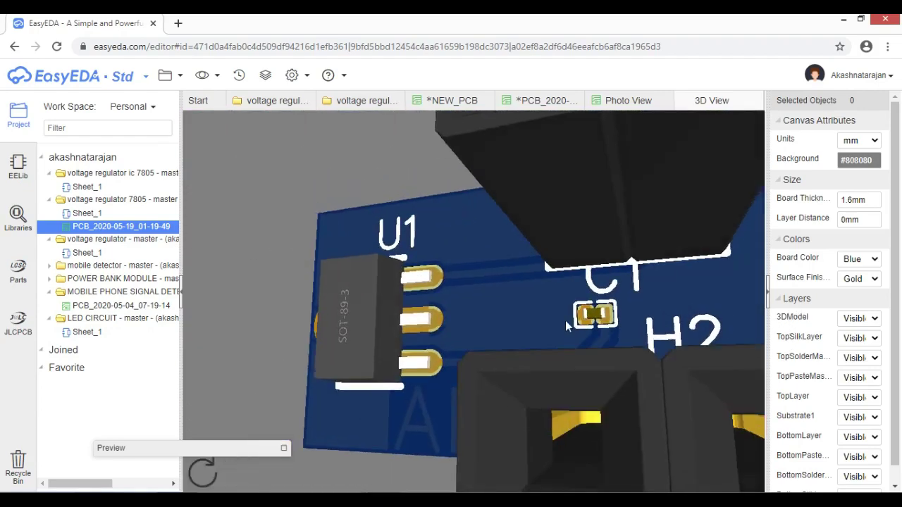
{"action": "left_click_drag", "start_coordinate": [477, 307], "coordinate": [480, 288]}
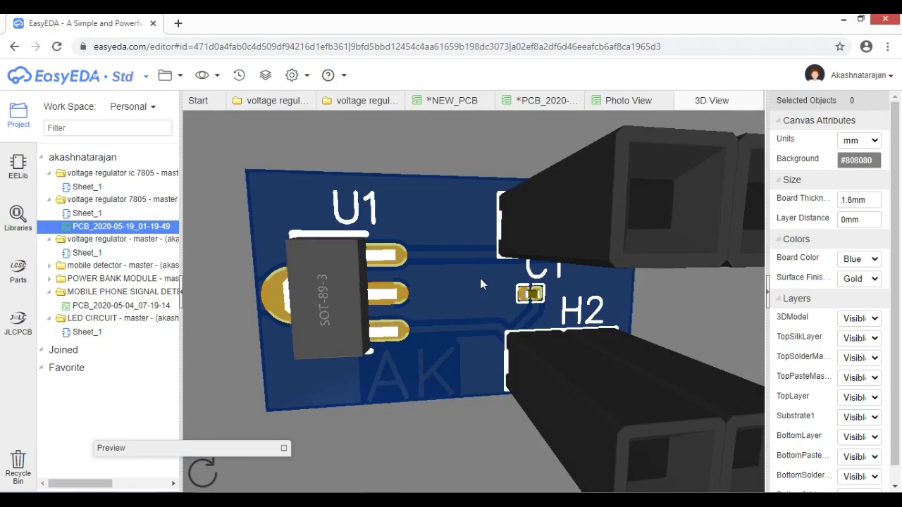
{"action": "left_click_drag", "start_coordinate": [596, 271], "coordinate": [535, 303]}
{"action": "left_click_drag", "start_coordinate": [443, 359], "coordinate": [442, 282]}
{"action": "scroll", "coordinate": [452, 240], "scroll_direction": "down", "scroll_amount": 5}
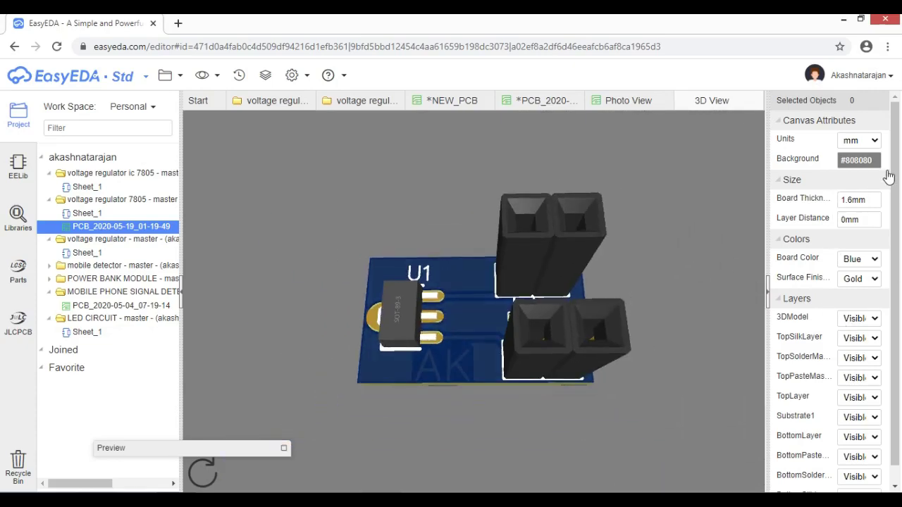
Step: Try green, red, white and yellow in turn as the board color in the 3D view
{"action": "left_click_drag", "start_coordinate": [897, 182], "coordinate": [897, 199]}
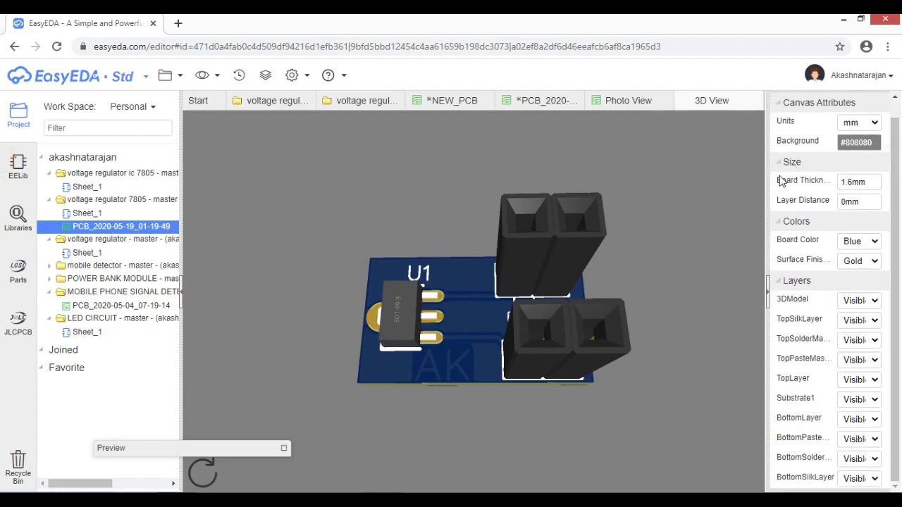
{"action": "left_click", "coordinate": [856, 241]}
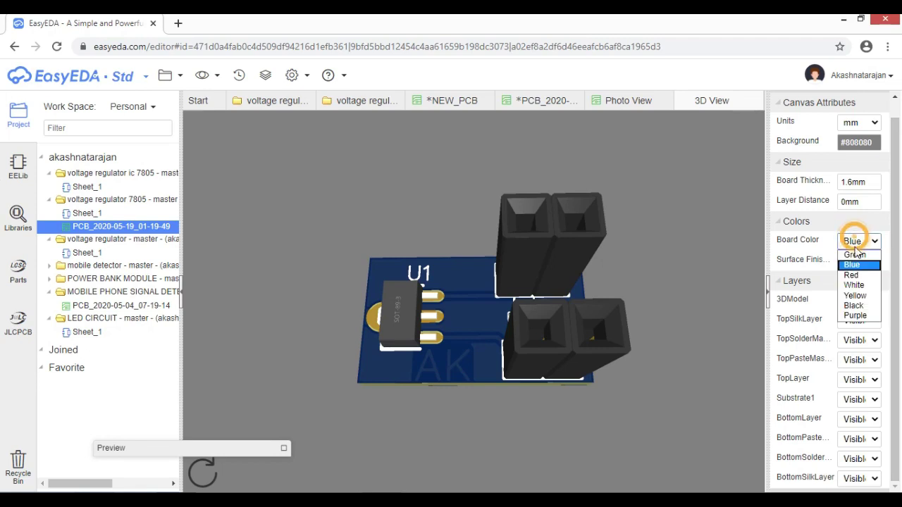
{"action": "left_click", "coordinate": [854, 254]}
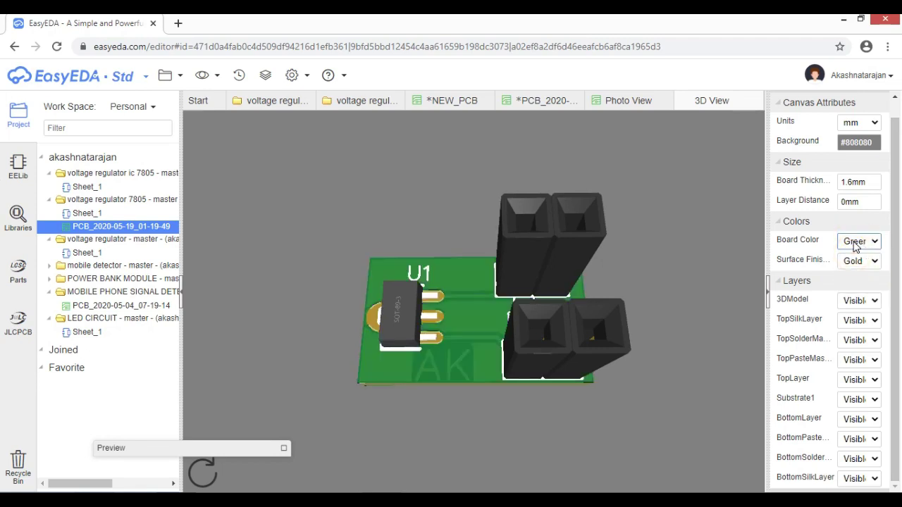
{"action": "left_click", "coordinate": [856, 243]}
{"action": "left_click", "coordinate": [849, 274]}
{"action": "left_click", "coordinate": [858, 241]}
{"action": "left_click", "coordinate": [849, 285]}
{"action": "left_click", "coordinate": [858, 241]}
{"action": "left_click", "coordinate": [854, 295]}
Step: Try purple and black as board colors in the 3D view and settle on green
{"action": "left_click", "coordinate": [858, 241]}
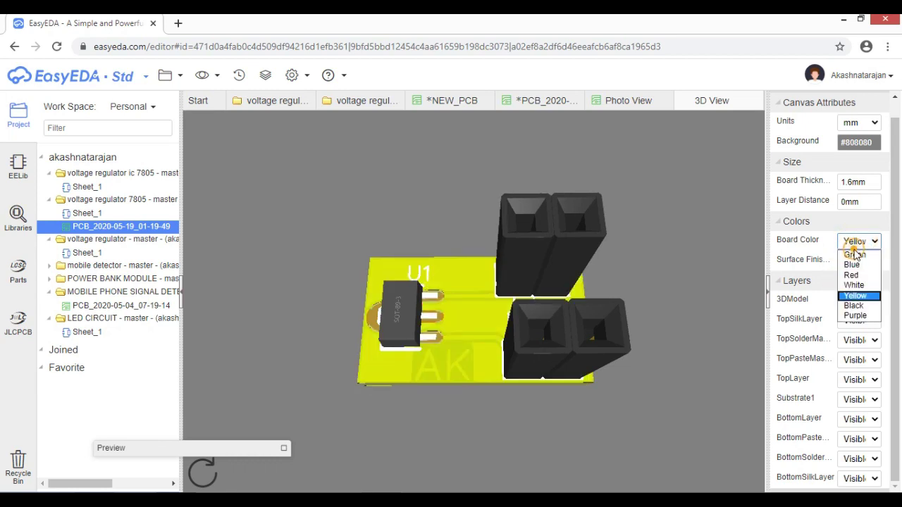
{"action": "left_click", "coordinate": [854, 317]}
{"action": "left_click", "coordinate": [858, 241]}
{"action": "left_click", "coordinate": [854, 302]}
{"action": "left_click", "coordinate": [858, 241]}
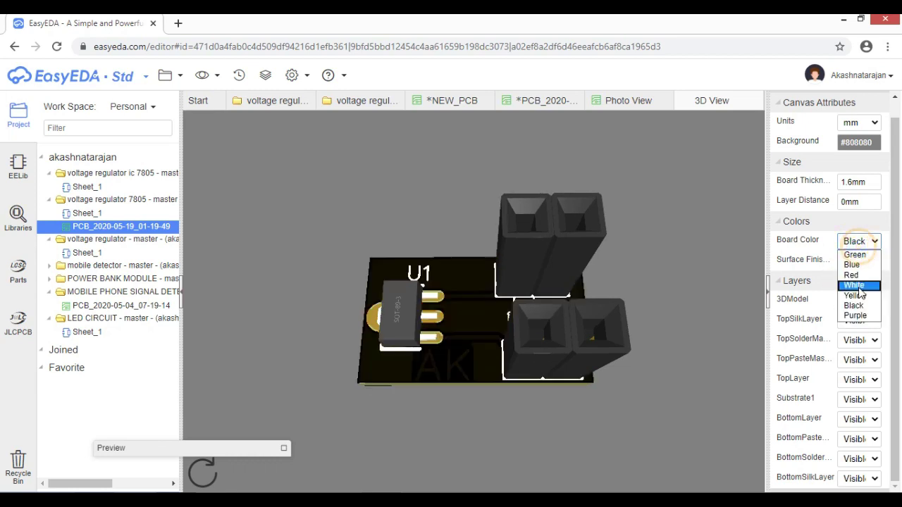
{"action": "left_click", "coordinate": [854, 315]}
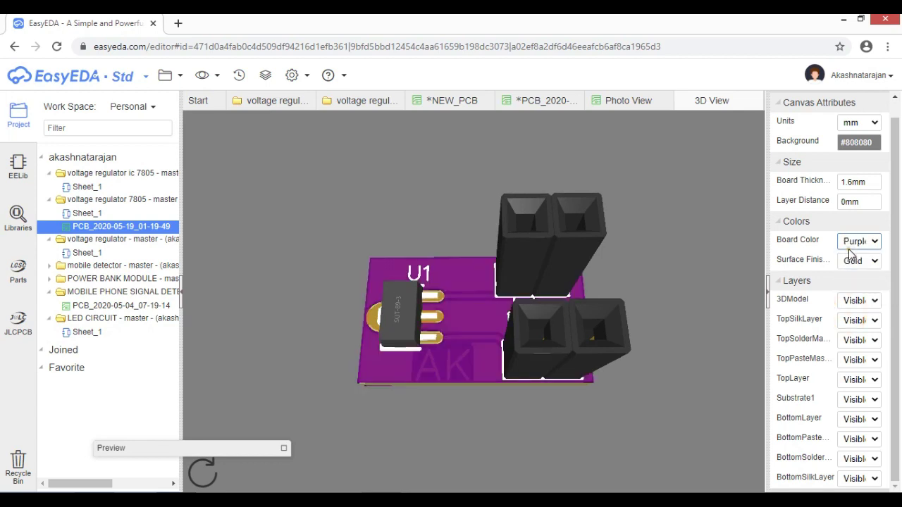
{"action": "left_click", "coordinate": [853, 242]}
{"action": "left_click", "coordinate": [856, 255]}
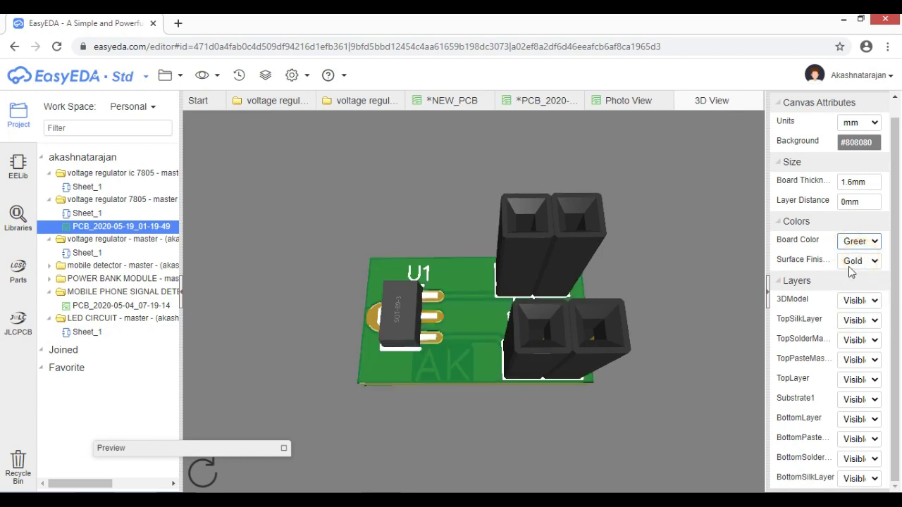
Step: Try the silver surface finish on the pads and return it to gold
{"action": "left_click", "coordinate": [873, 261]}
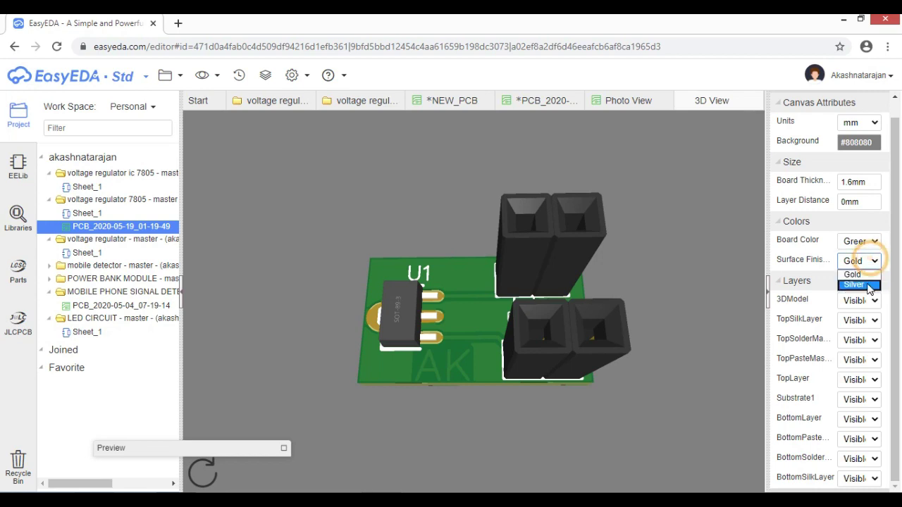
{"action": "left_click", "coordinate": [867, 282]}
{"action": "left_click", "coordinate": [871, 262]}
{"action": "left_click", "coordinate": [868, 275]}
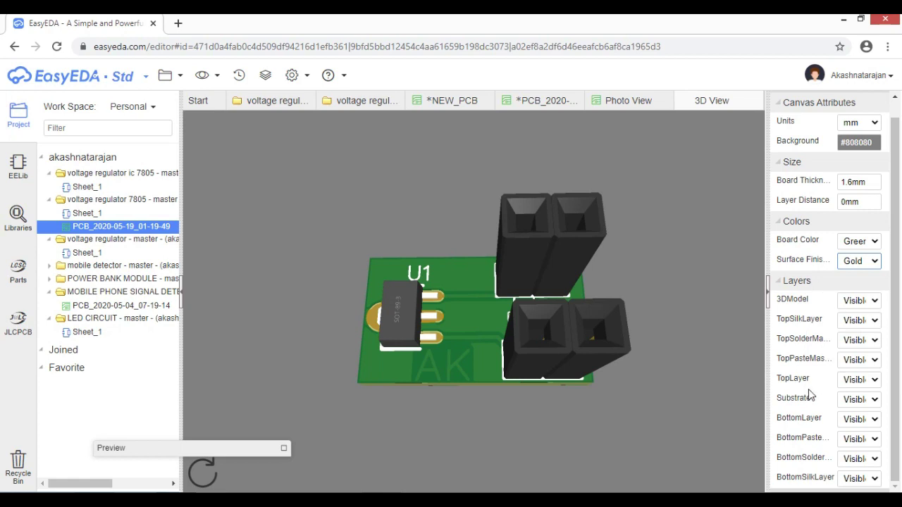
Step: Hide the 3D component models and turn the bare board to face the viewer from straight above
{"action": "left_click", "coordinate": [865, 303]}
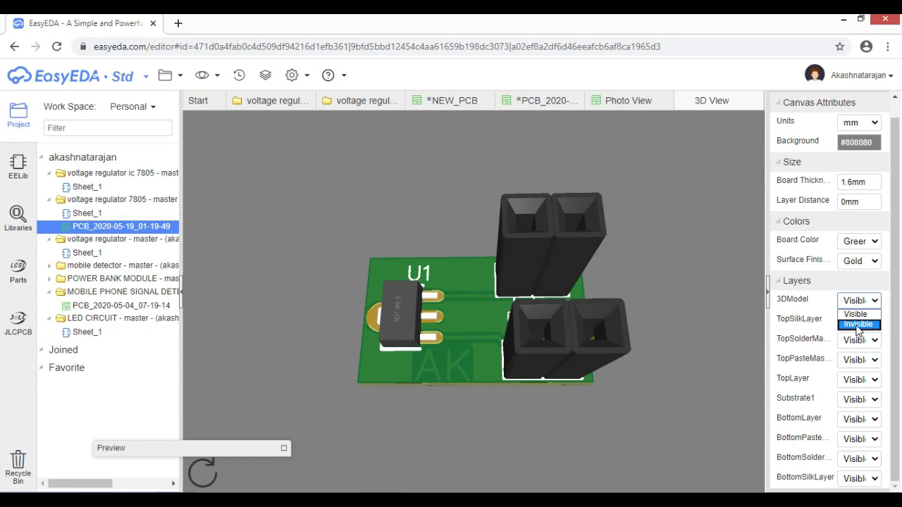
{"action": "left_click", "coordinate": [858, 325]}
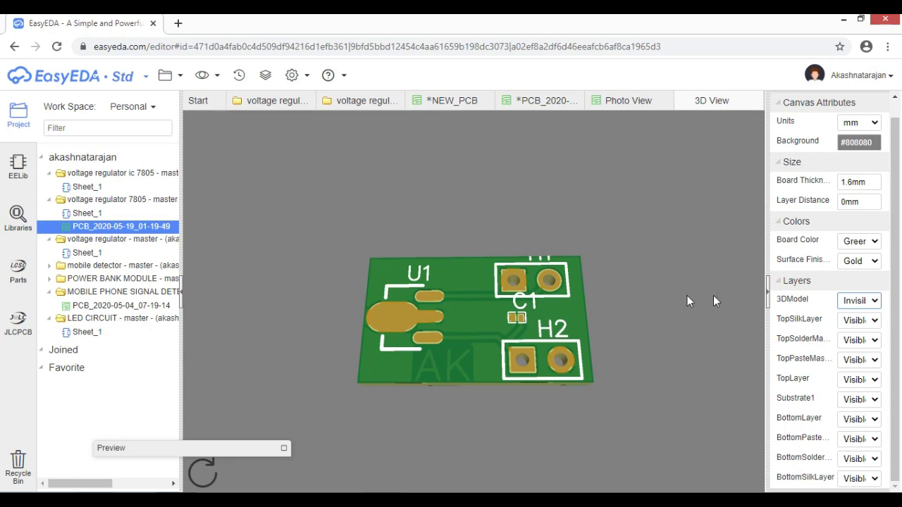
{"action": "left_click_drag", "start_coordinate": [470, 331], "coordinate": [621, 348]}
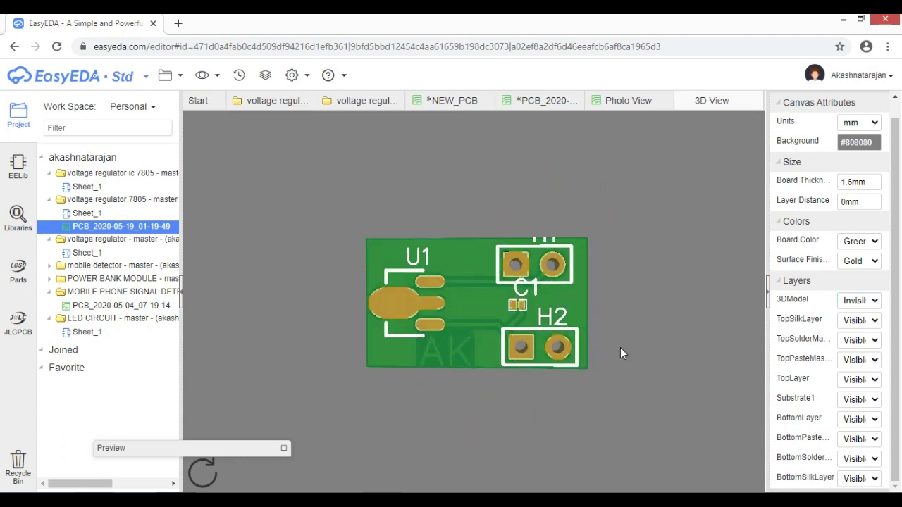
Step: Hide the top silkscreen layer to check the board without its markings, and make it visible again
{"action": "left_click", "coordinate": [854, 322]}
{"action": "left_click", "coordinate": [861, 345]}
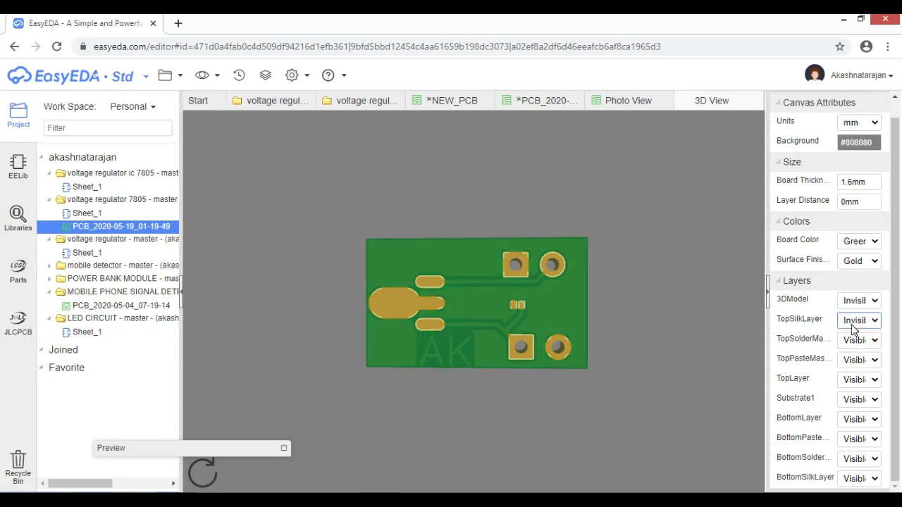
{"action": "left_click", "coordinate": [854, 328]}
{"action": "left_click", "coordinate": [855, 334]}
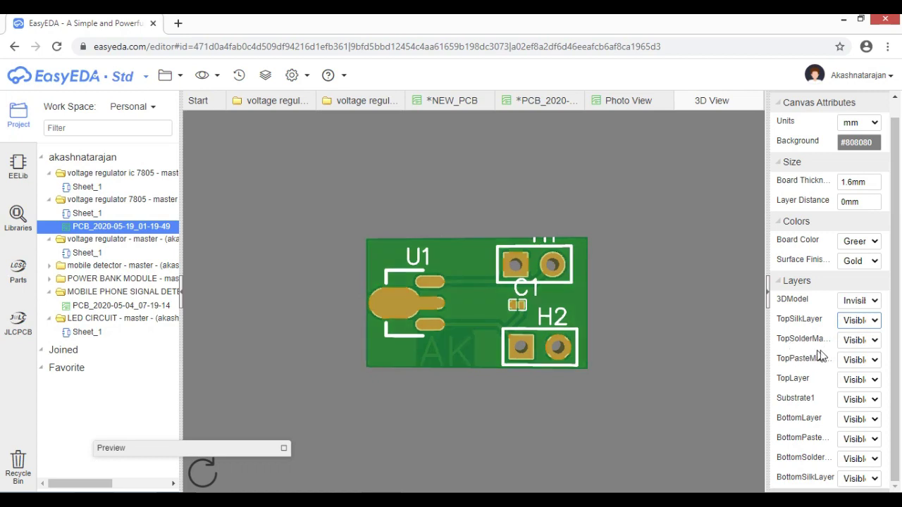
Step: Hide the top solder mask to check the copper beneath, and restore both the mask and the 3D component models
{"action": "left_click", "coordinate": [858, 340]}
{"action": "left_click", "coordinate": [859, 364]}
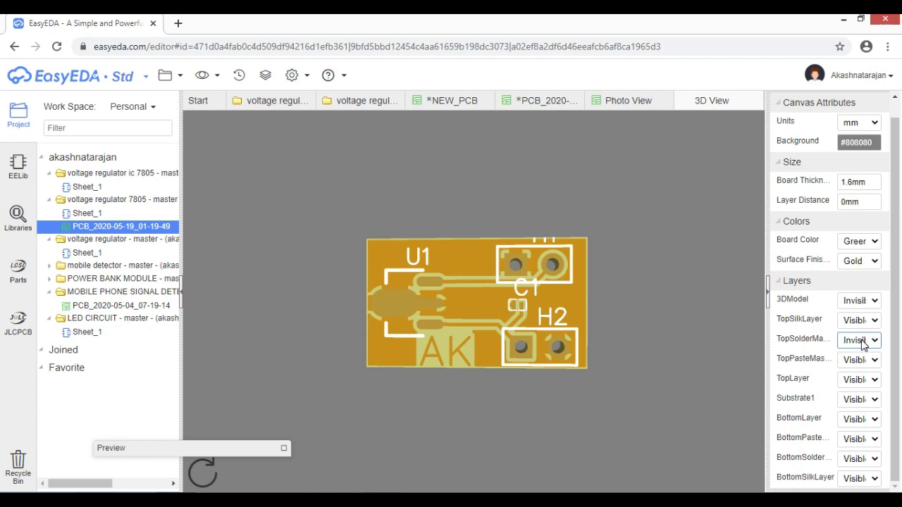
{"action": "left_click", "coordinate": [861, 341]}
{"action": "left_click", "coordinate": [859, 351]}
{"action": "left_click", "coordinate": [867, 303]}
{"action": "left_click", "coordinate": [856, 310]}
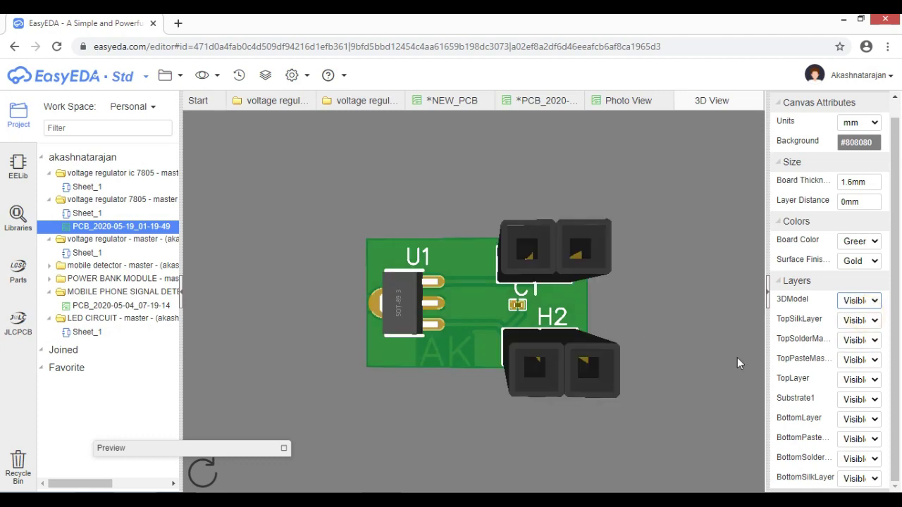